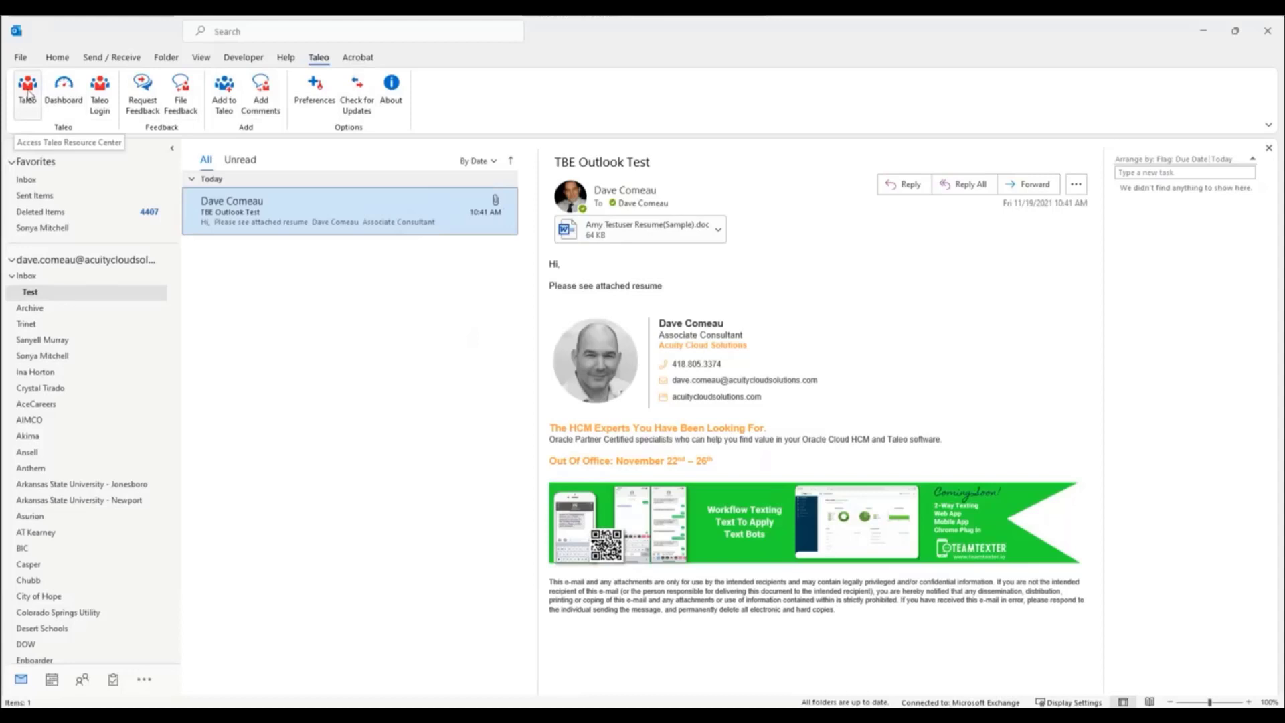
# - Open the Taleo Resource Center, followed by the Taleo dashboard, and look over its Requisitions and Candidates options
pyautogui.click(28, 95)
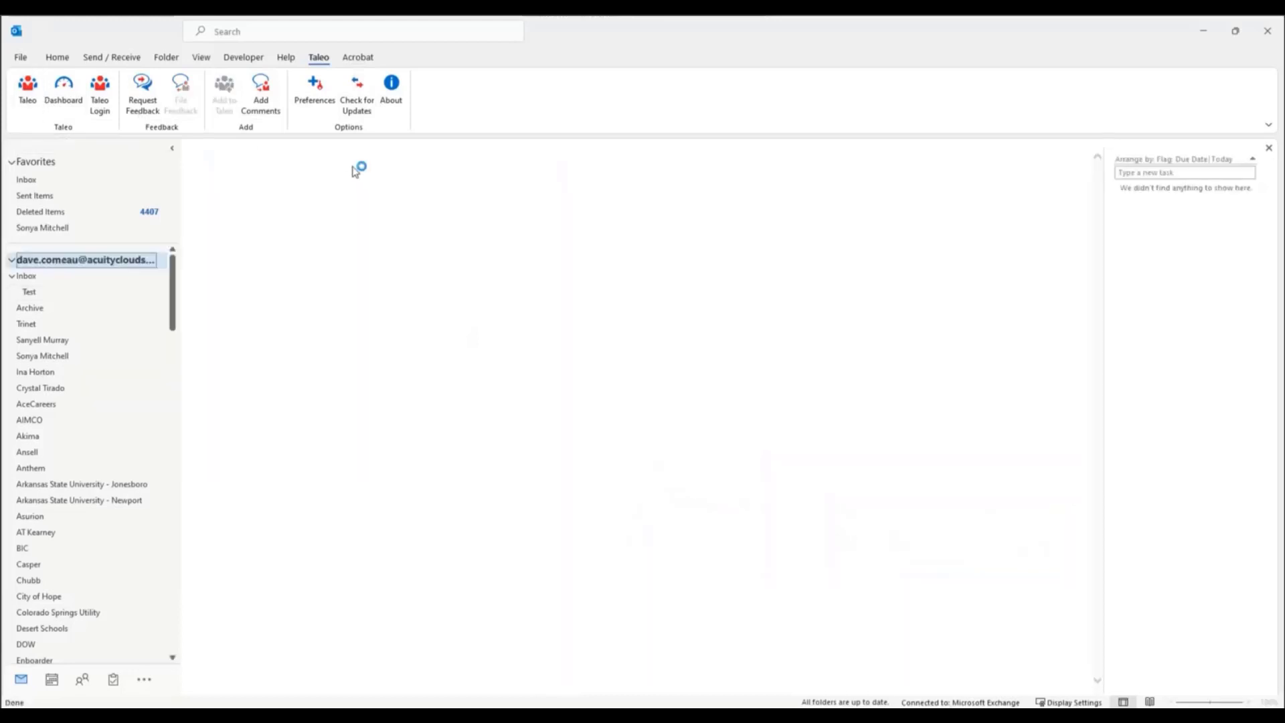
pyautogui.click(626, 445)
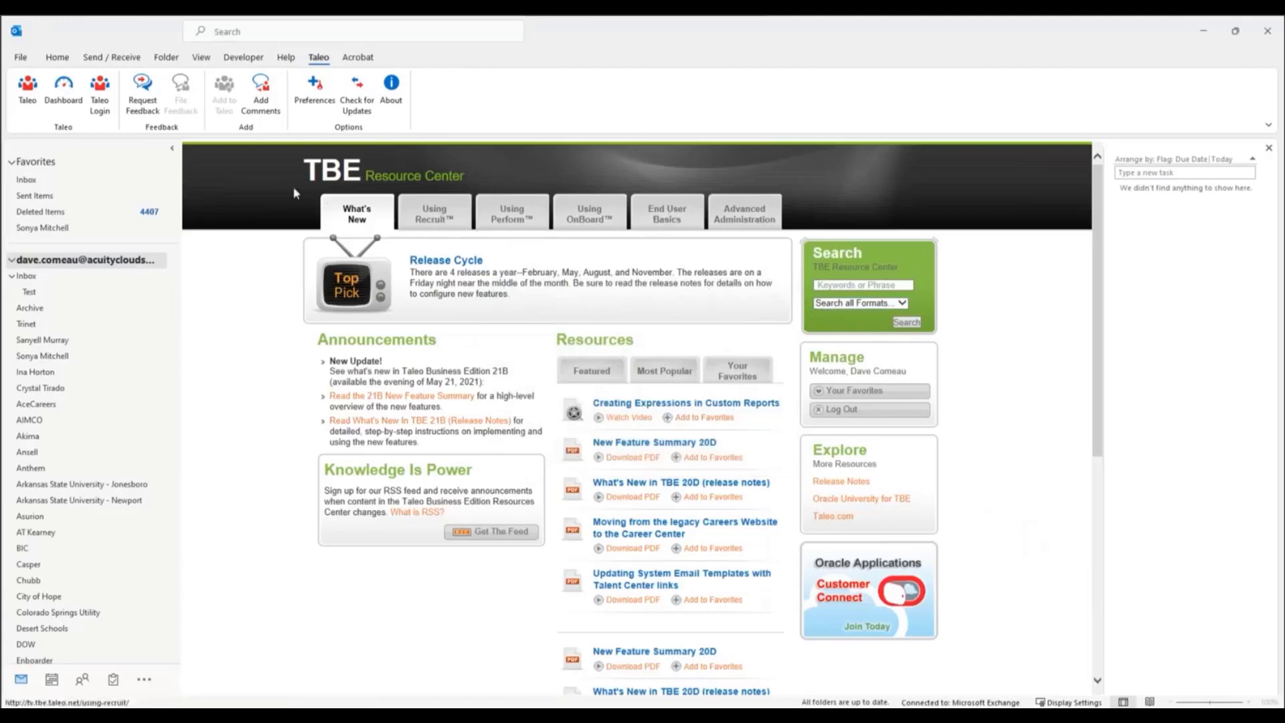
pyautogui.click(71, 104)
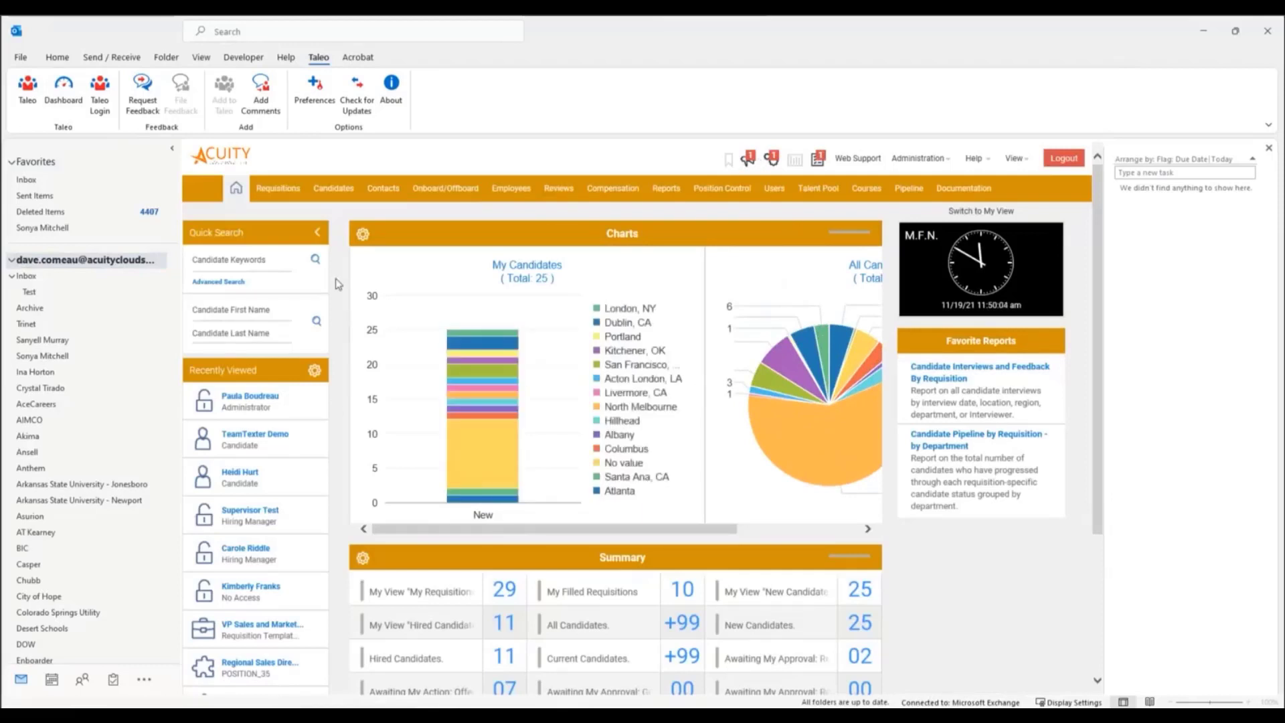
pyautogui.moveTo(281, 196)
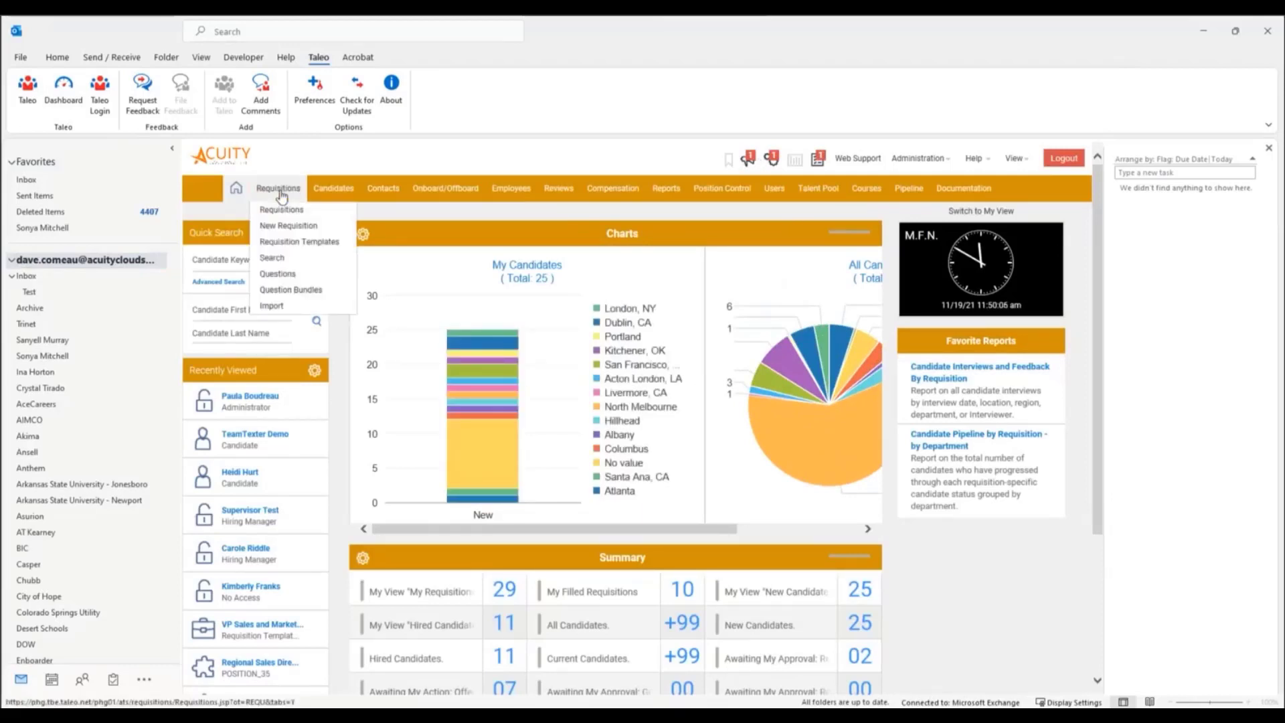
pyautogui.moveTo(335, 188)
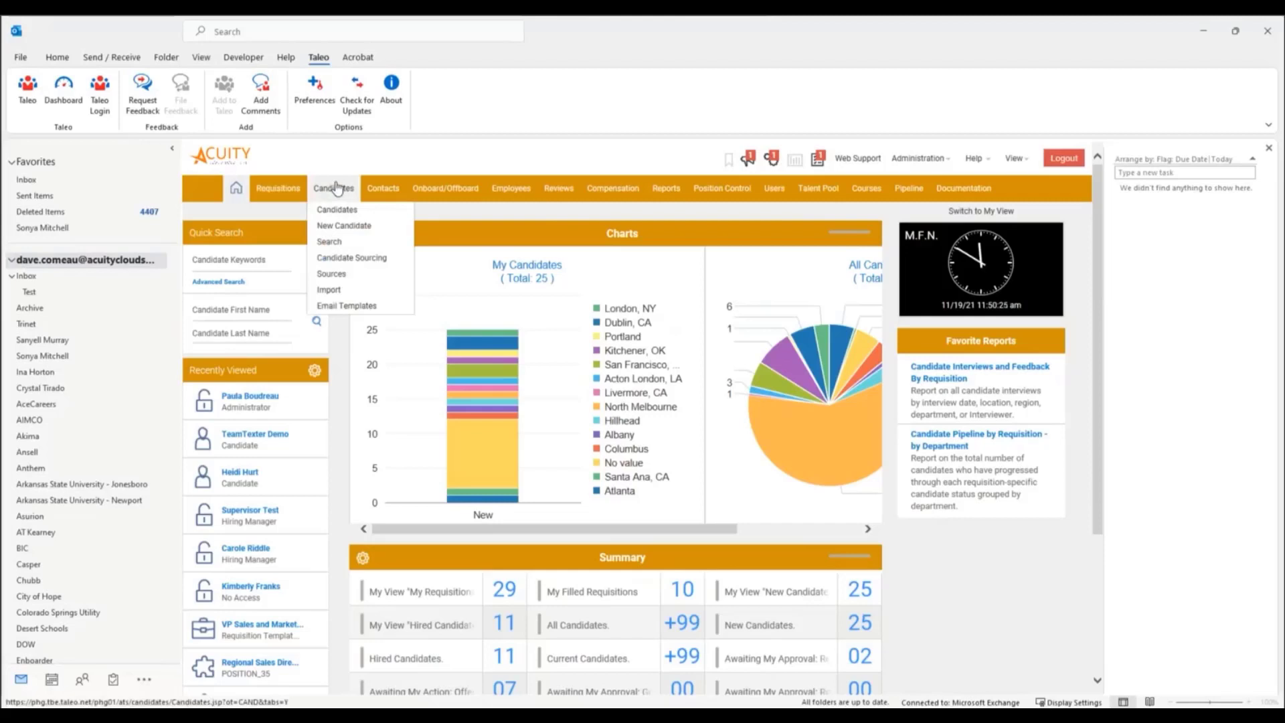
# - Open the page layouts in the Customize Recruit settings and locate the Outlook My View layout
pyautogui.moveTo(972, 161)
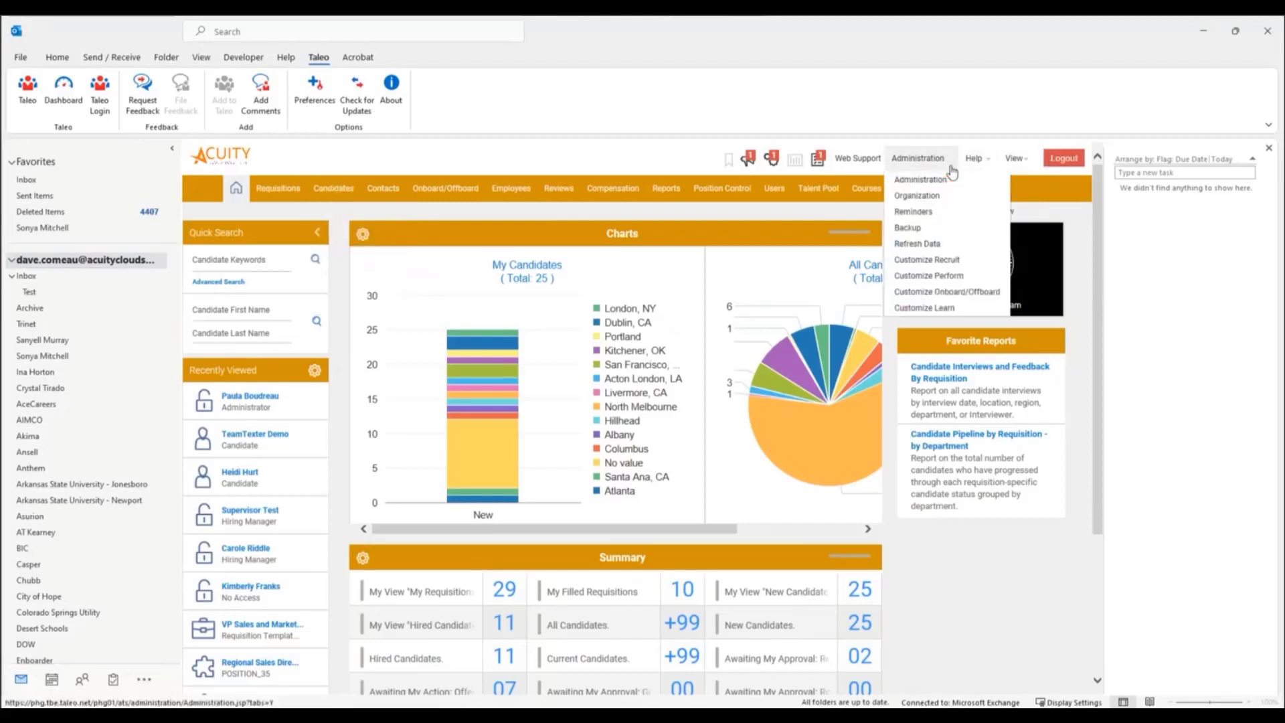
pyautogui.click(929, 275)
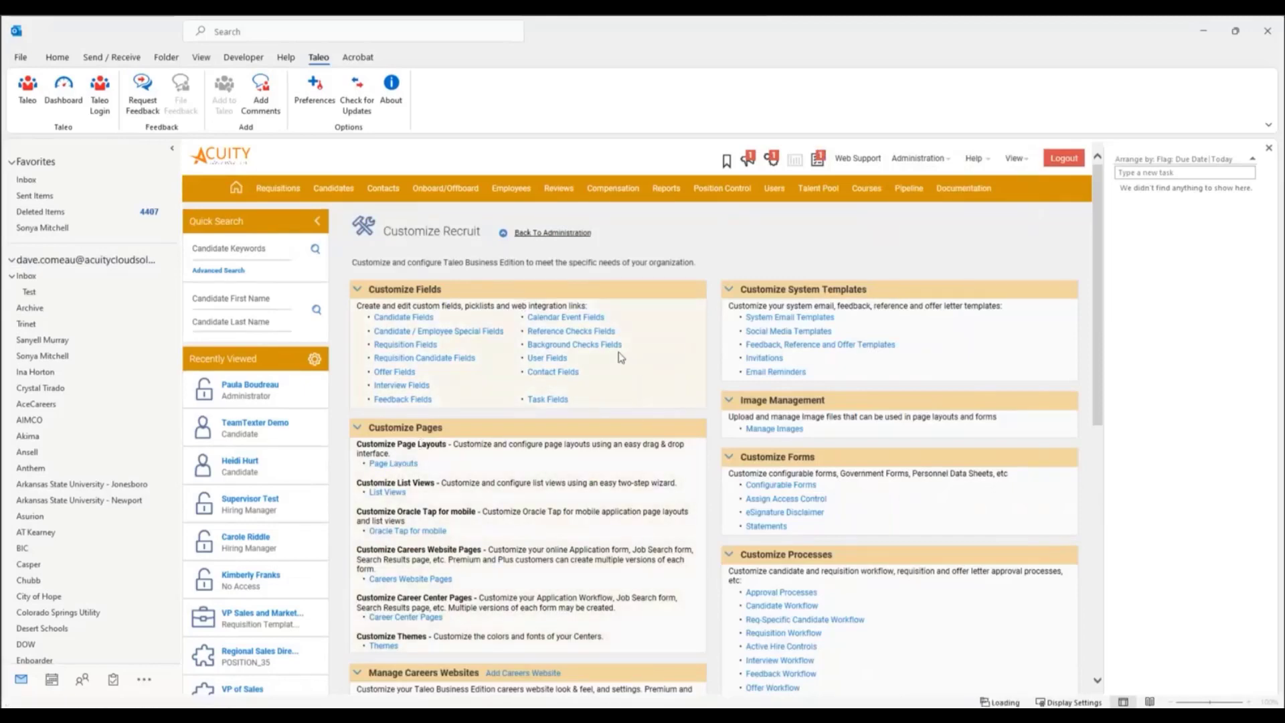
pyautogui.scroll(-5, 611, 345)
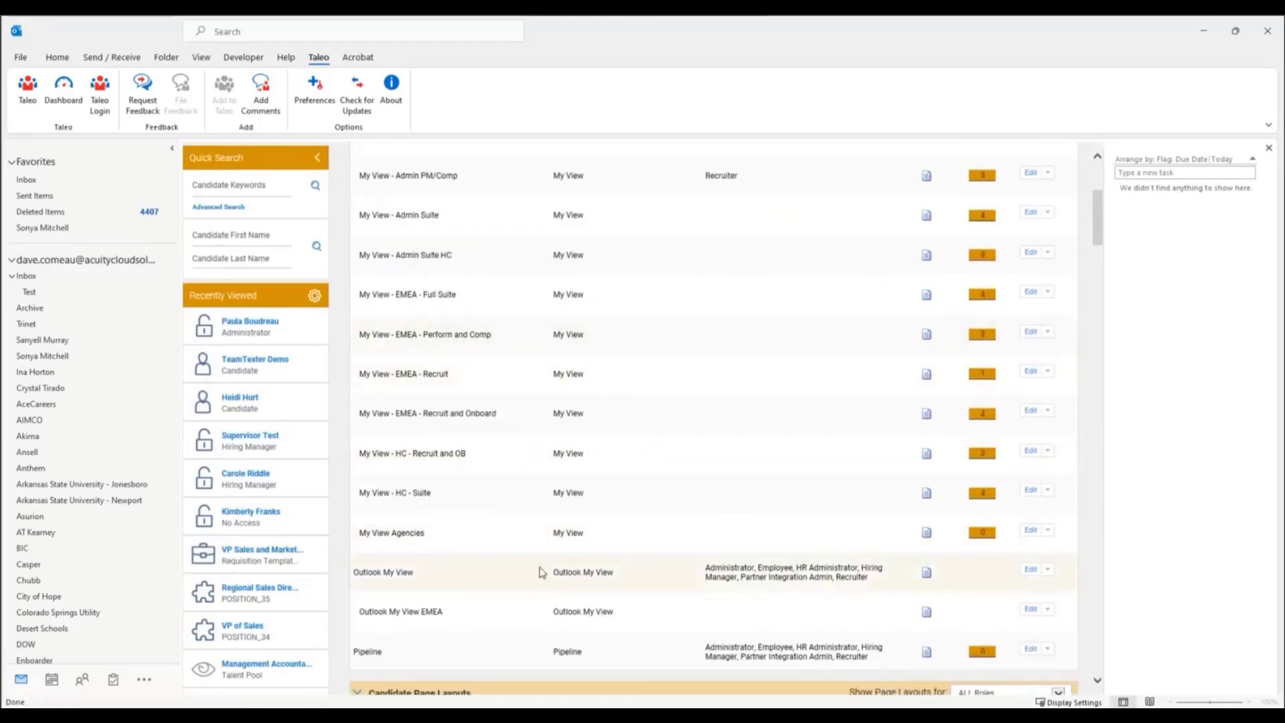
pyautogui.moveTo(555, 572); pyautogui.dragTo(634, 589)
pyautogui.scroll(-3, 602, 568)
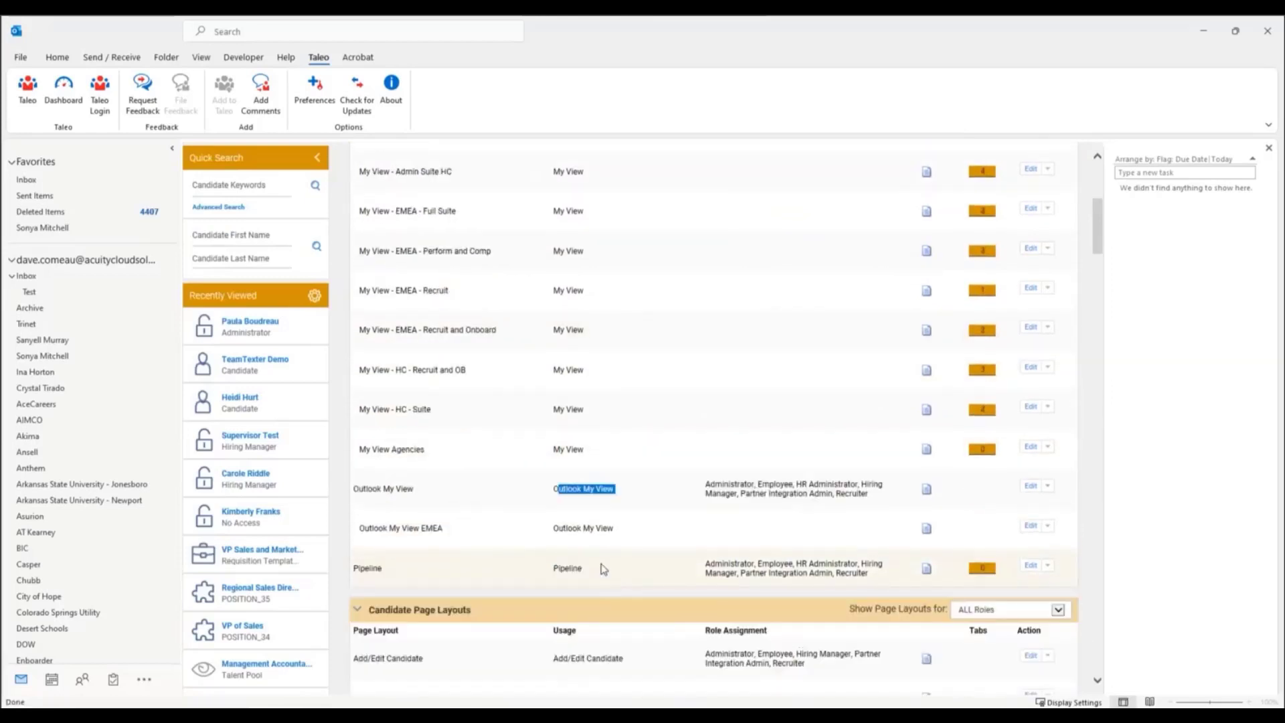
# - Examine the Candidate and Requisition page layouts, including Outlook Add/Edit Candidate and its EMEA variant
pyautogui.scroll(-6, 582, 458)
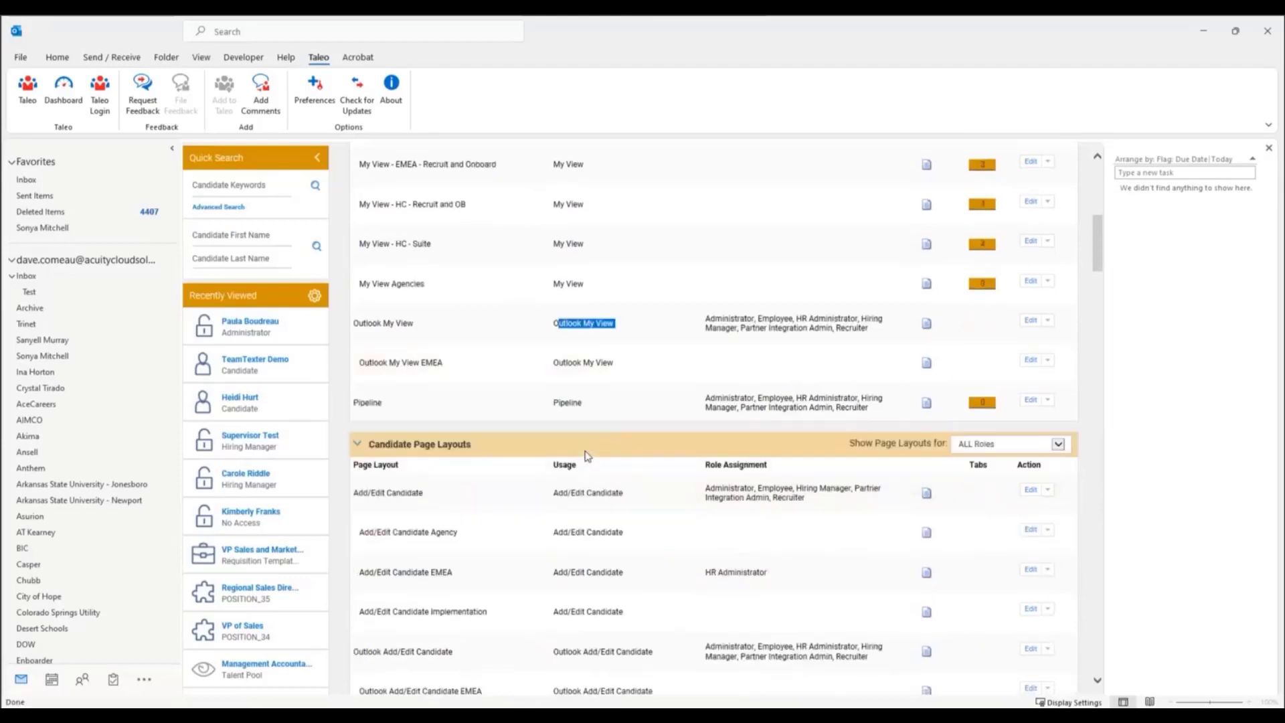
pyautogui.scroll(-3, 581, 458)
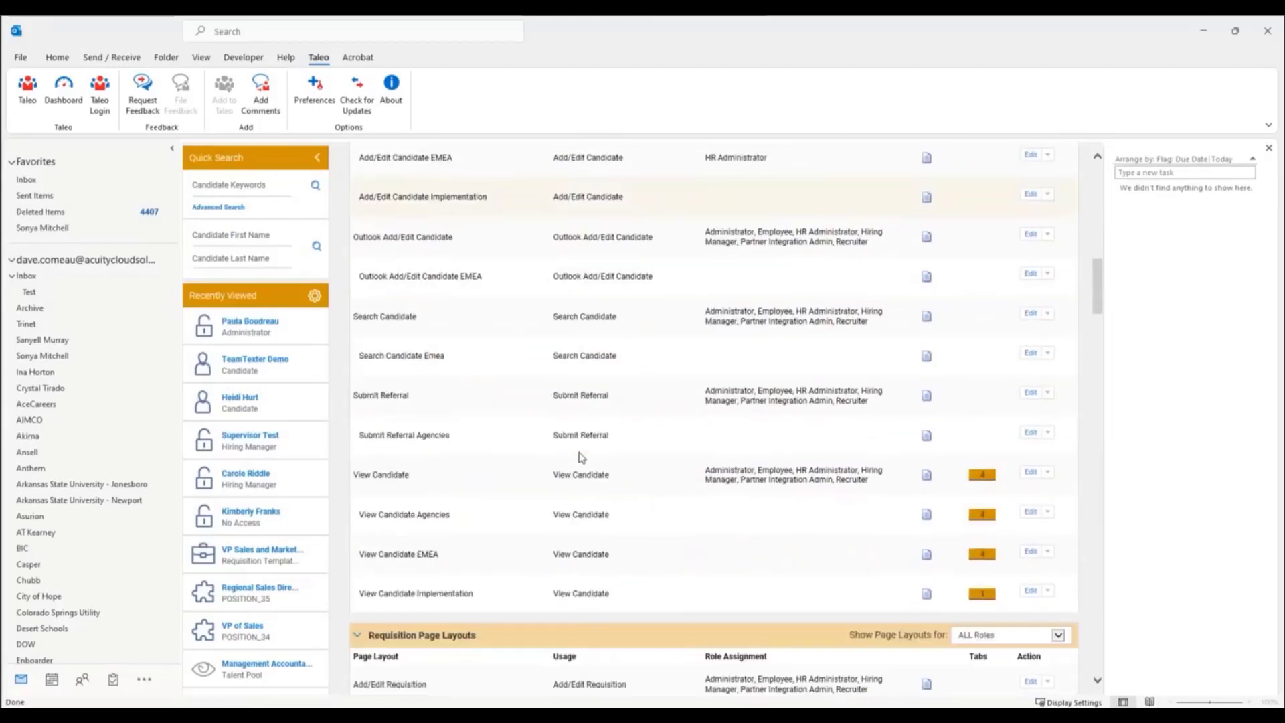
pyautogui.scroll(1, 595, 435)
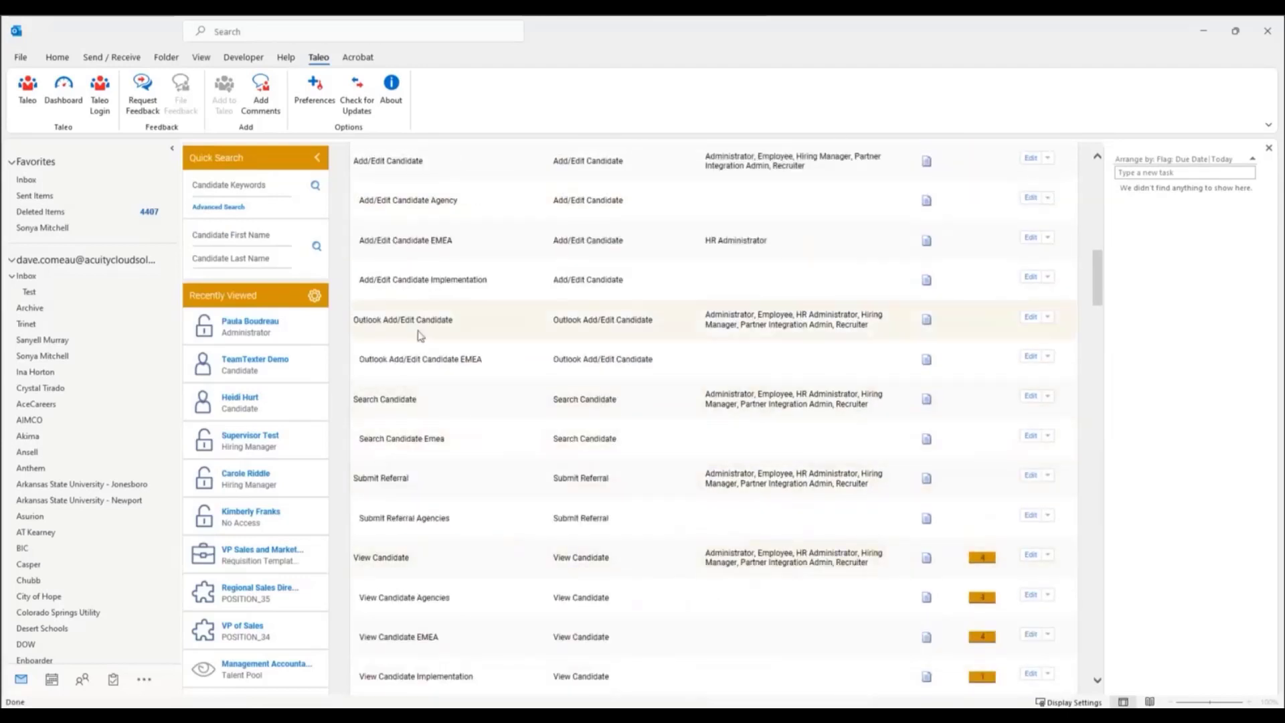
pyautogui.scroll(1, 522, 410)
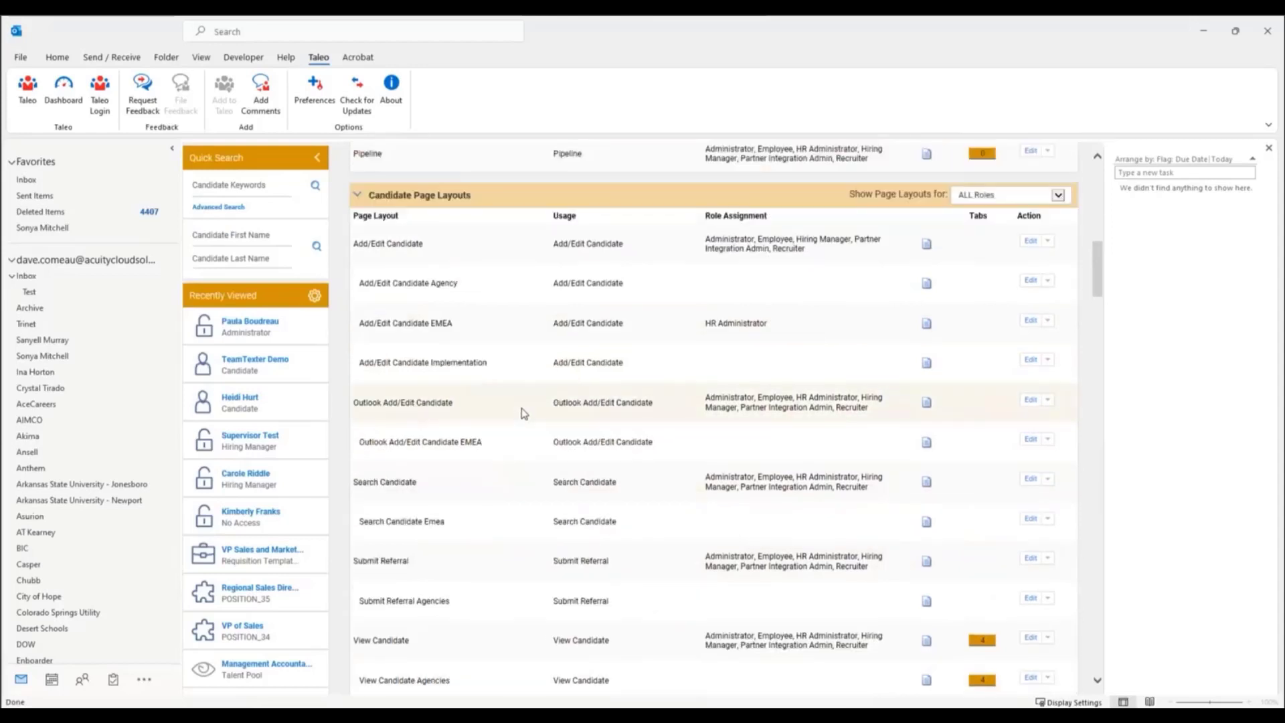
pyautogui.scroll(-2, 524, 413)
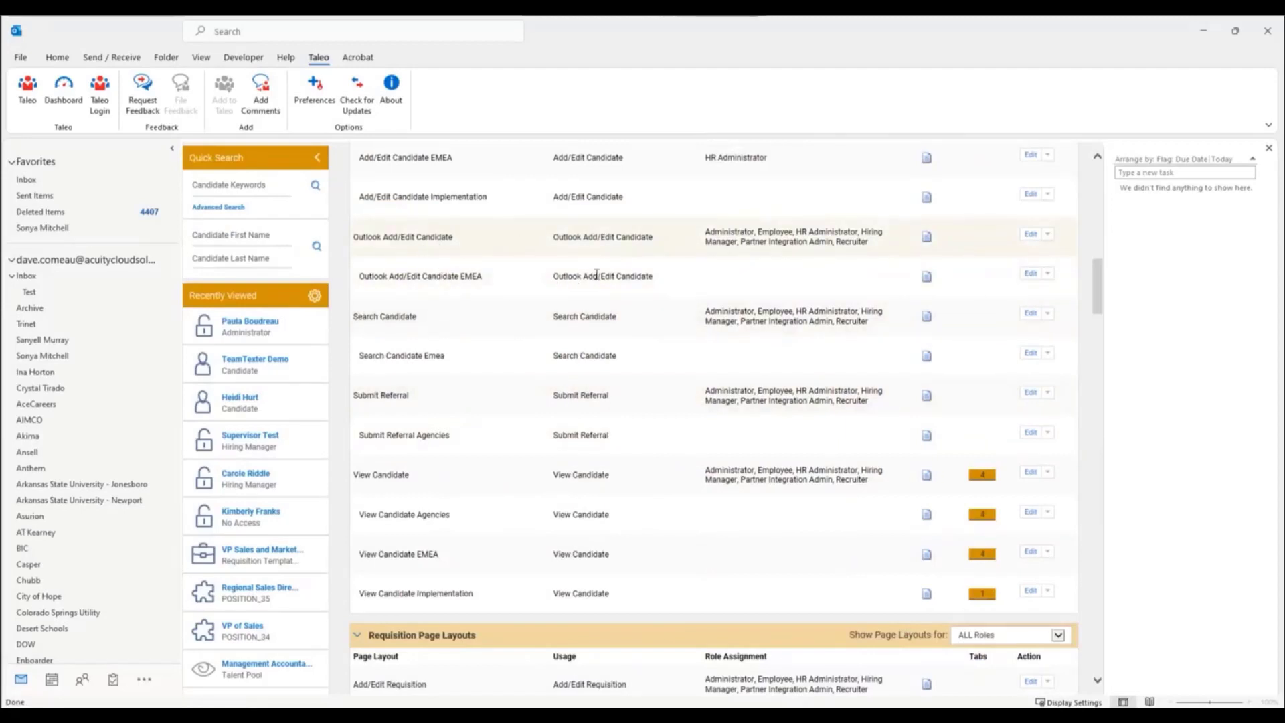
pyautogui.scroll(-6, 595, 314)
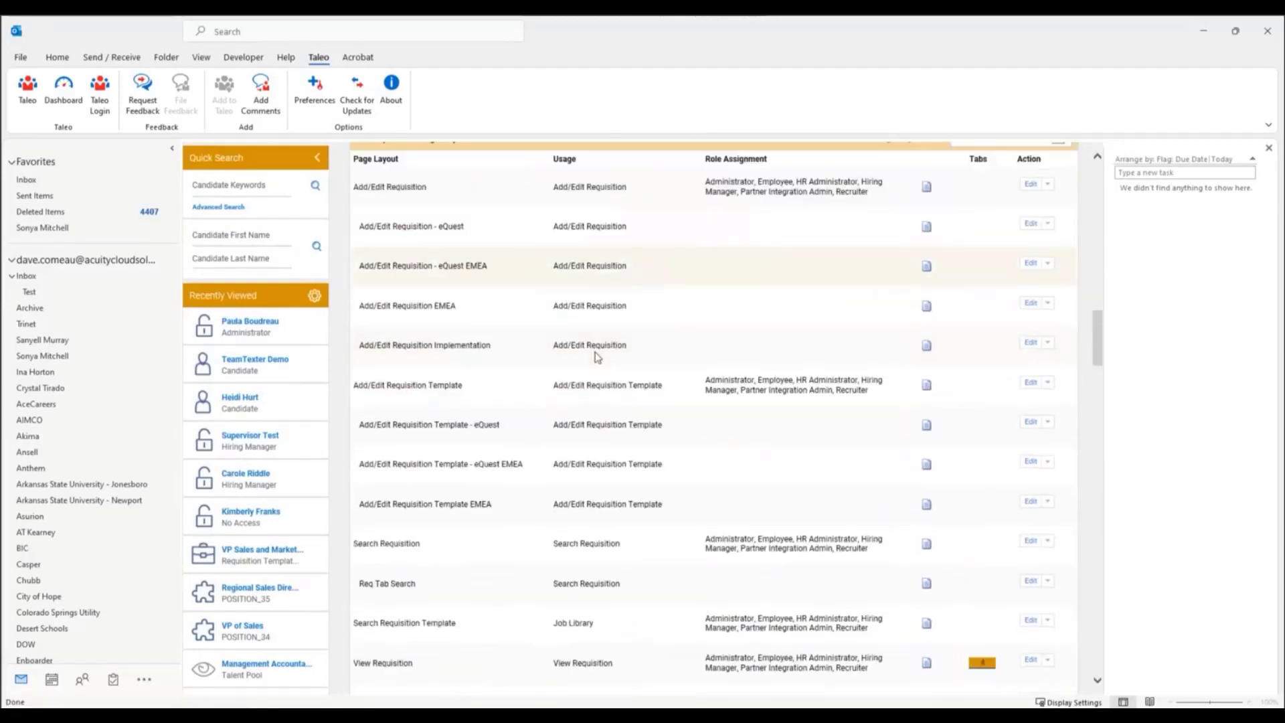
pyautogui.scroll(-6, 629, 356)
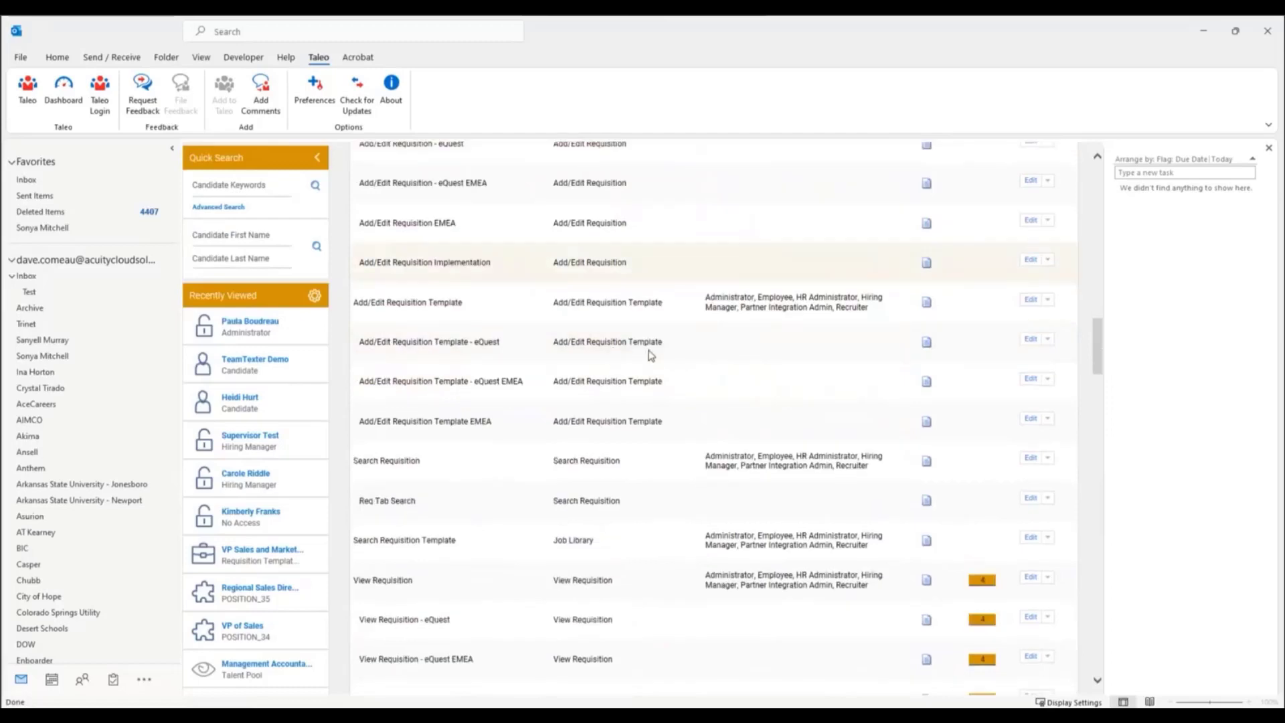
pyautogui.scroll(-2, 653, 356)
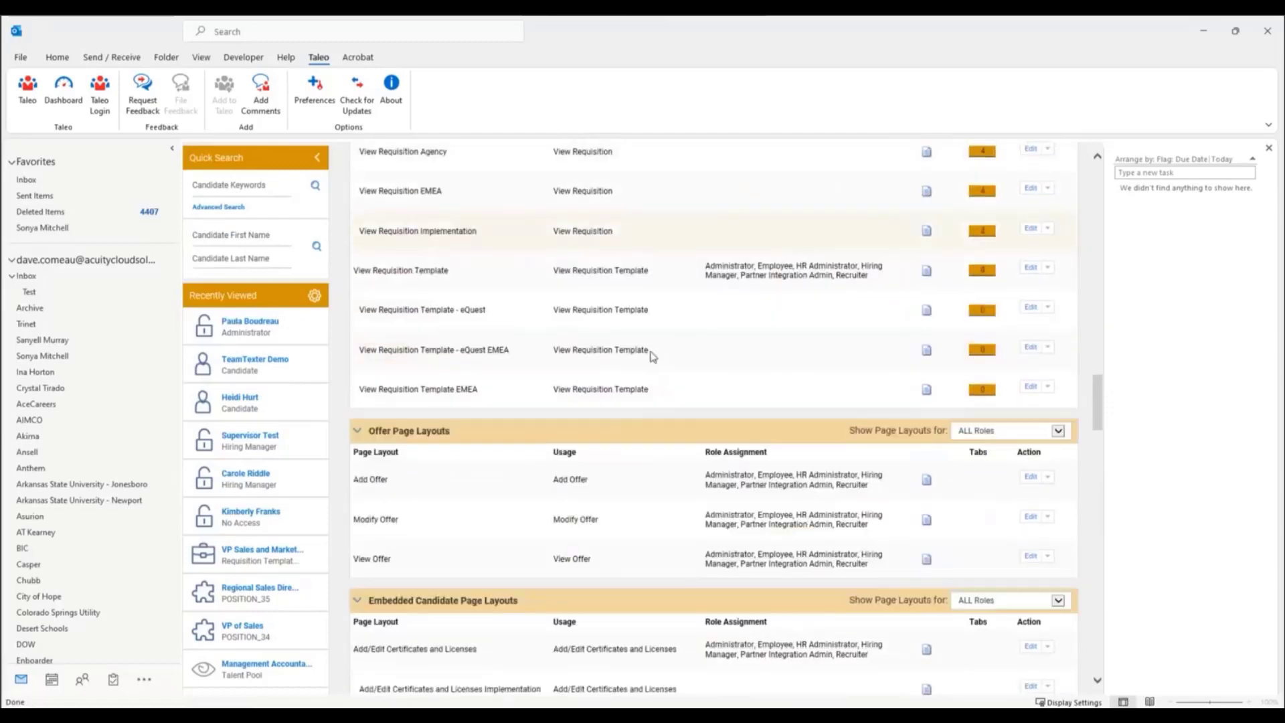
pyautogui.scroll(1, 650, 362)
pyautogui.scroll(3, 644, 368)
pyautogui.scroll(15, 641, 368)
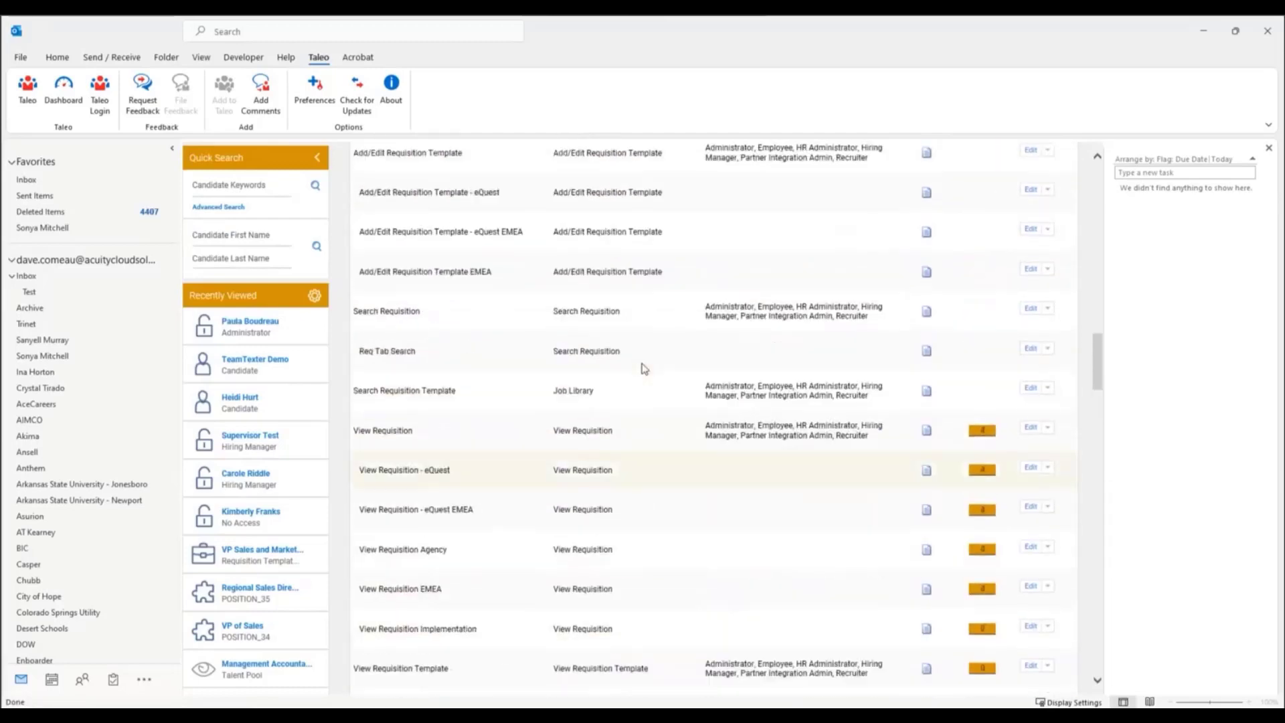
pyautogui.moveTo(558, 307); pyautogui.dragTo(614, 307)
pyautogui.scroll(7, 607, 331)
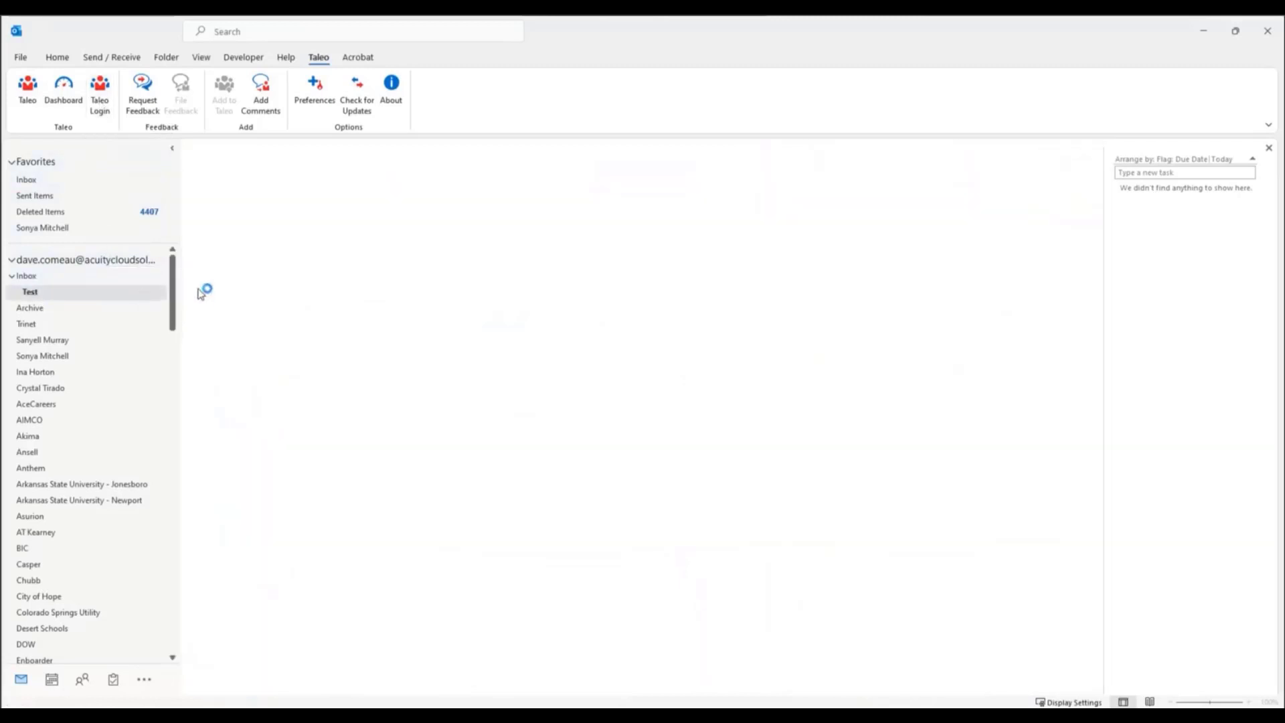
# - View the Request Feedback form and the File Feedback wizard up to employee selection, closing each without submitting
pyautogui.click(149, 106)
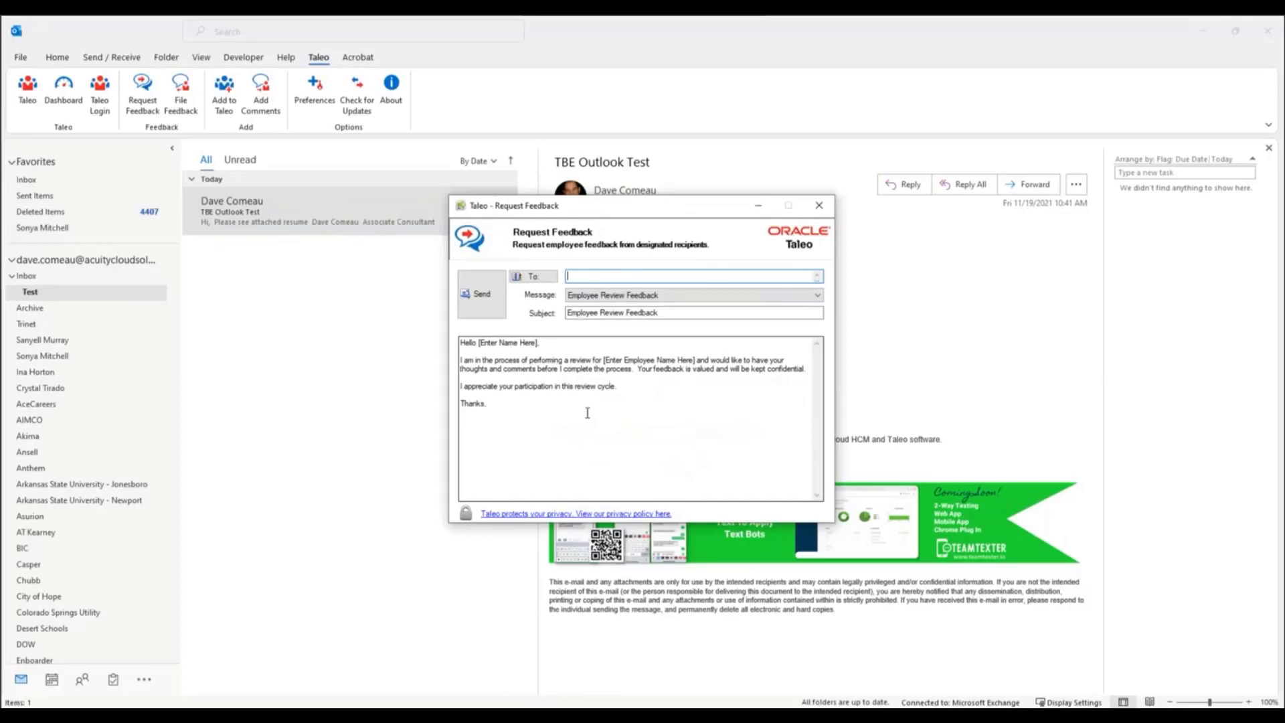
pyautogui.click(820, 206)
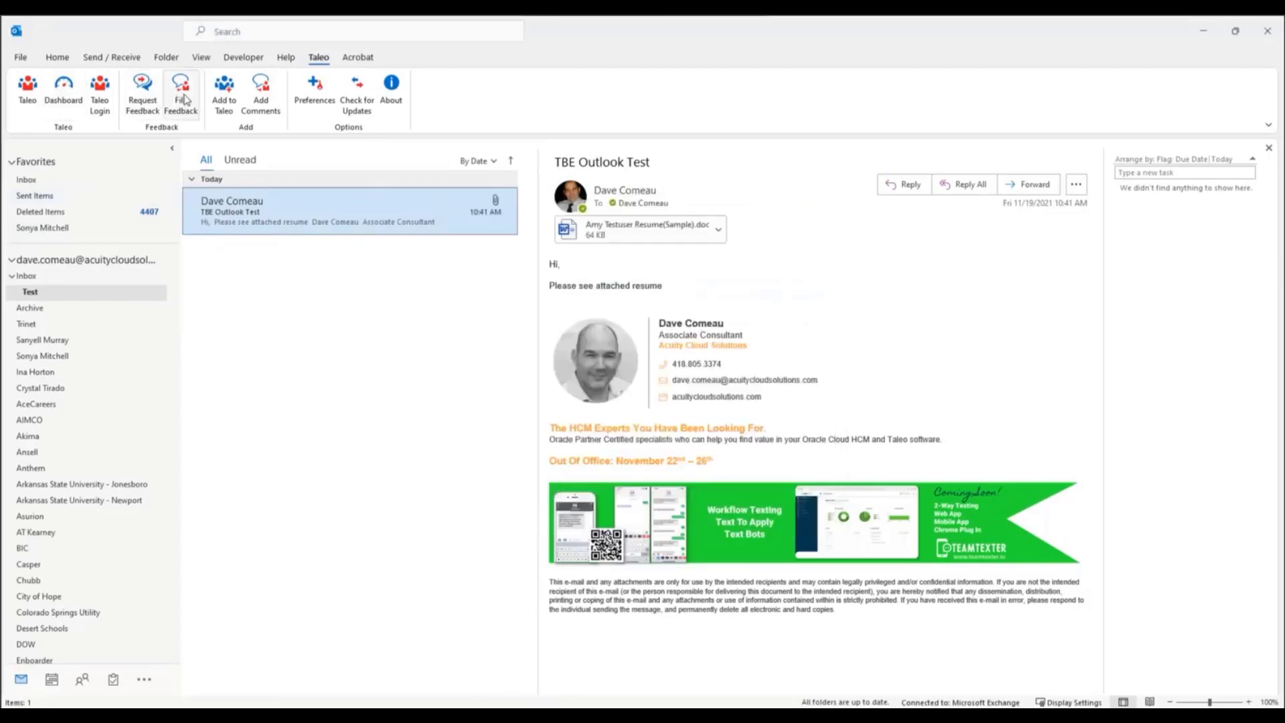
pyautogui.click(182, 101)
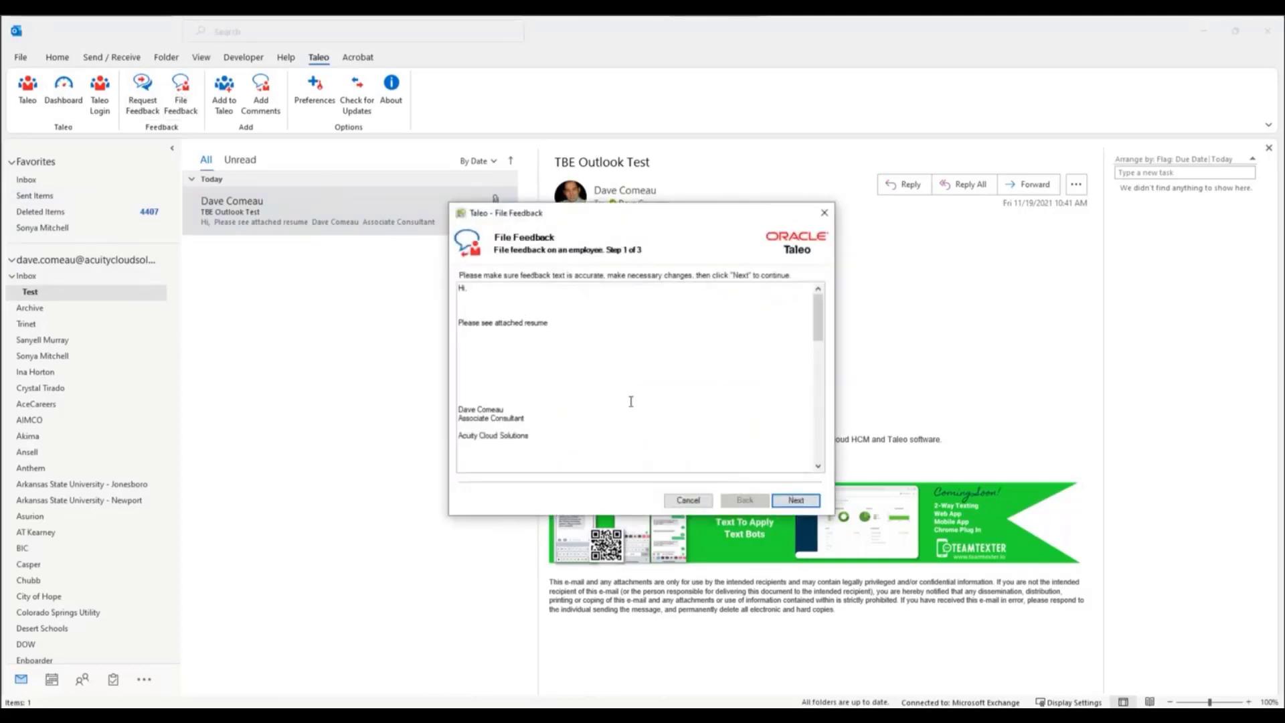
pyautogui.click(814, 502)
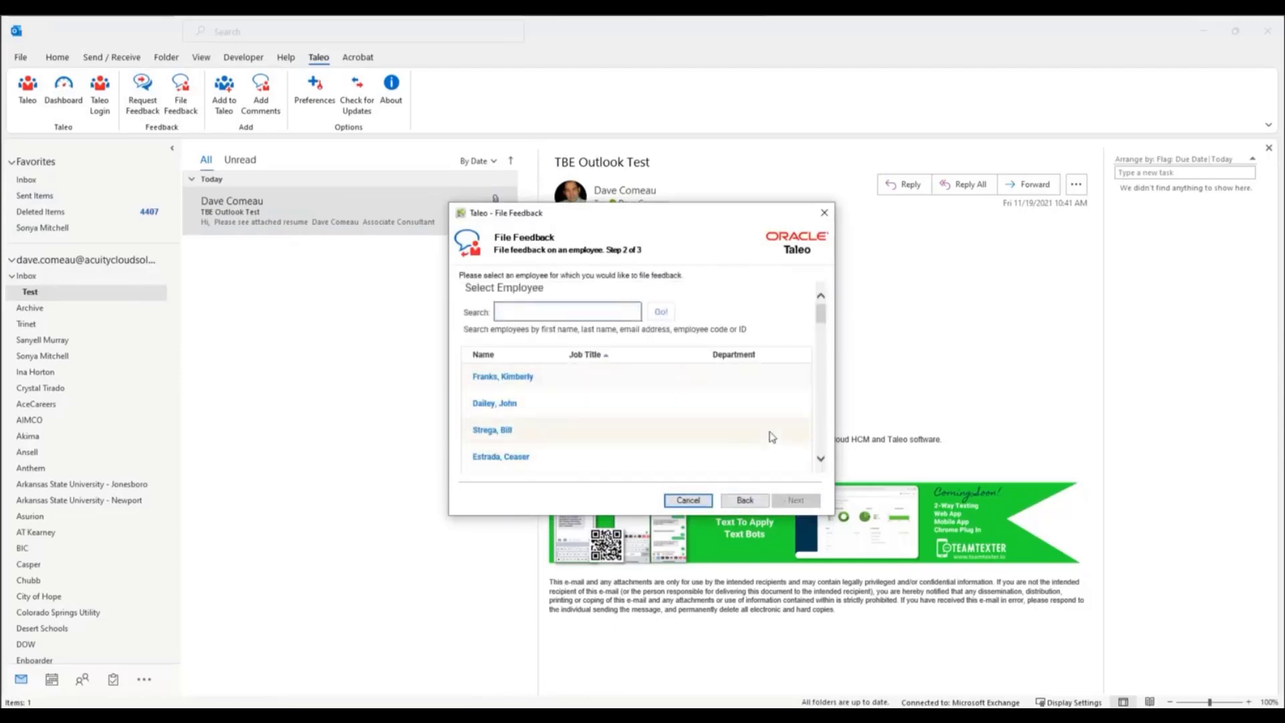
pyautogui.click(830, 220)
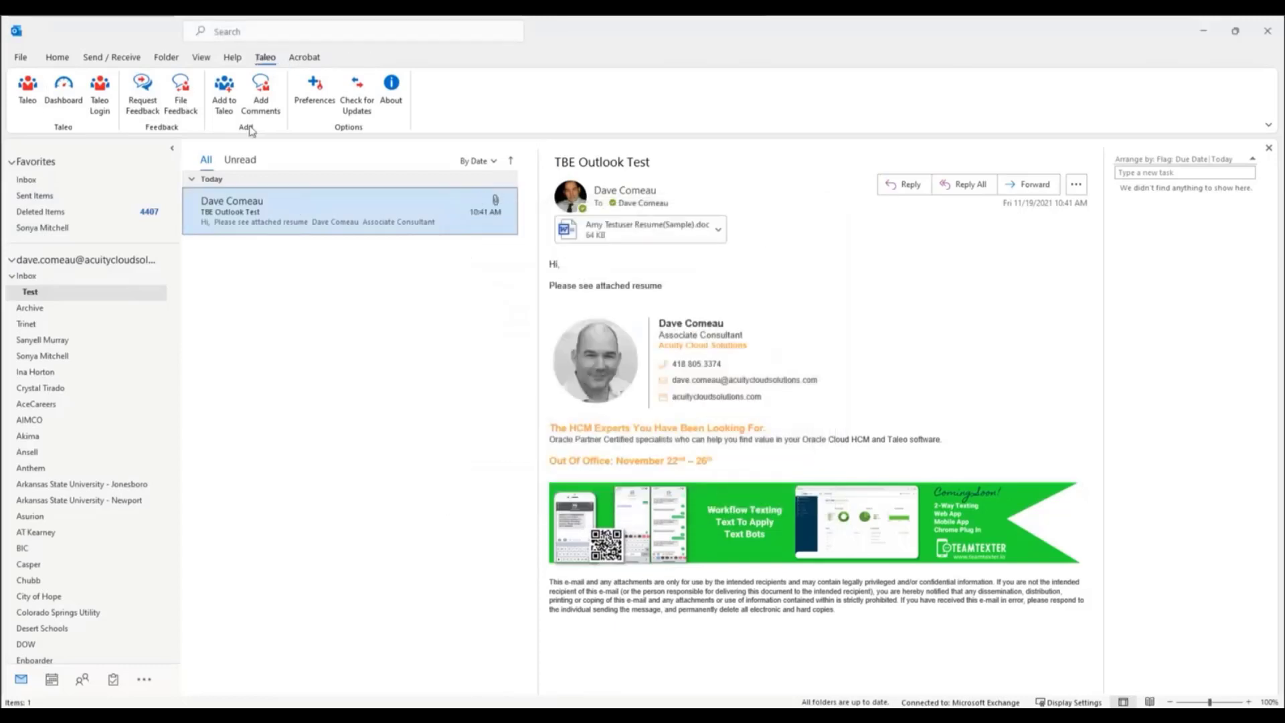
# - Start Add to Taleo for the TBE Outlook Test email, with "Add a new candidate" as the email type
pyautogui.click(227, 100)
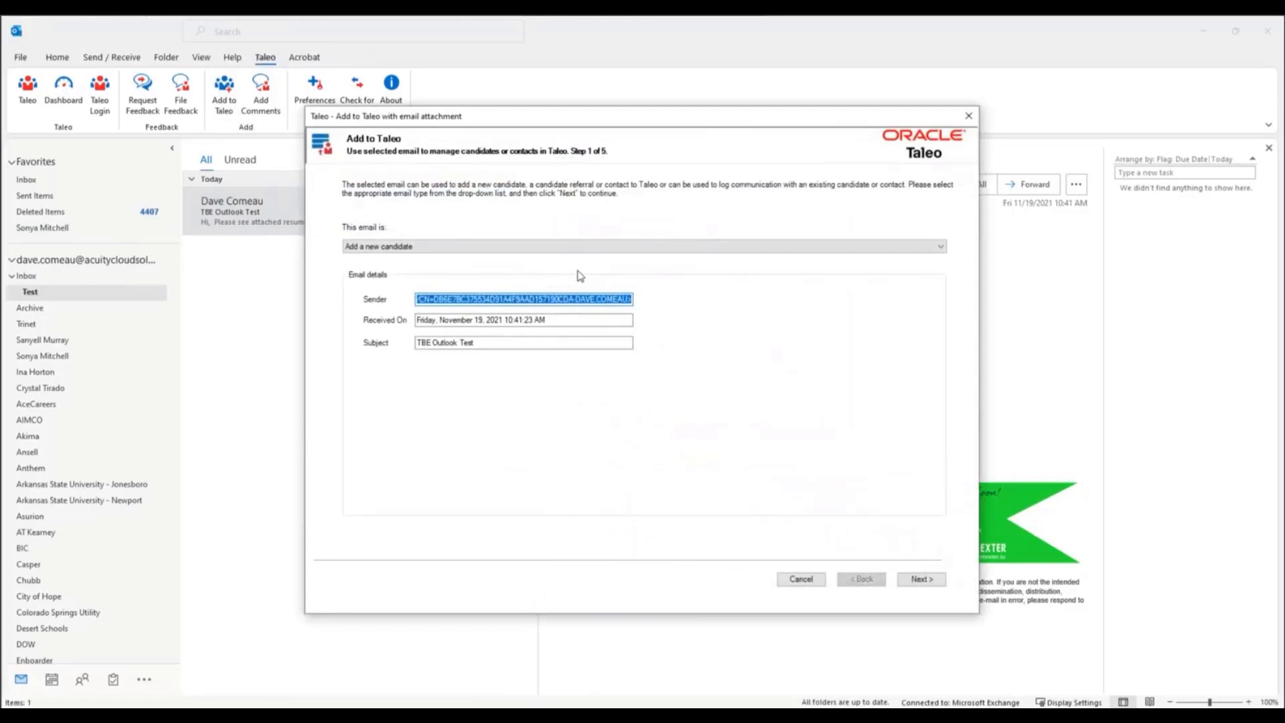
pyautogui.click(801, 579)
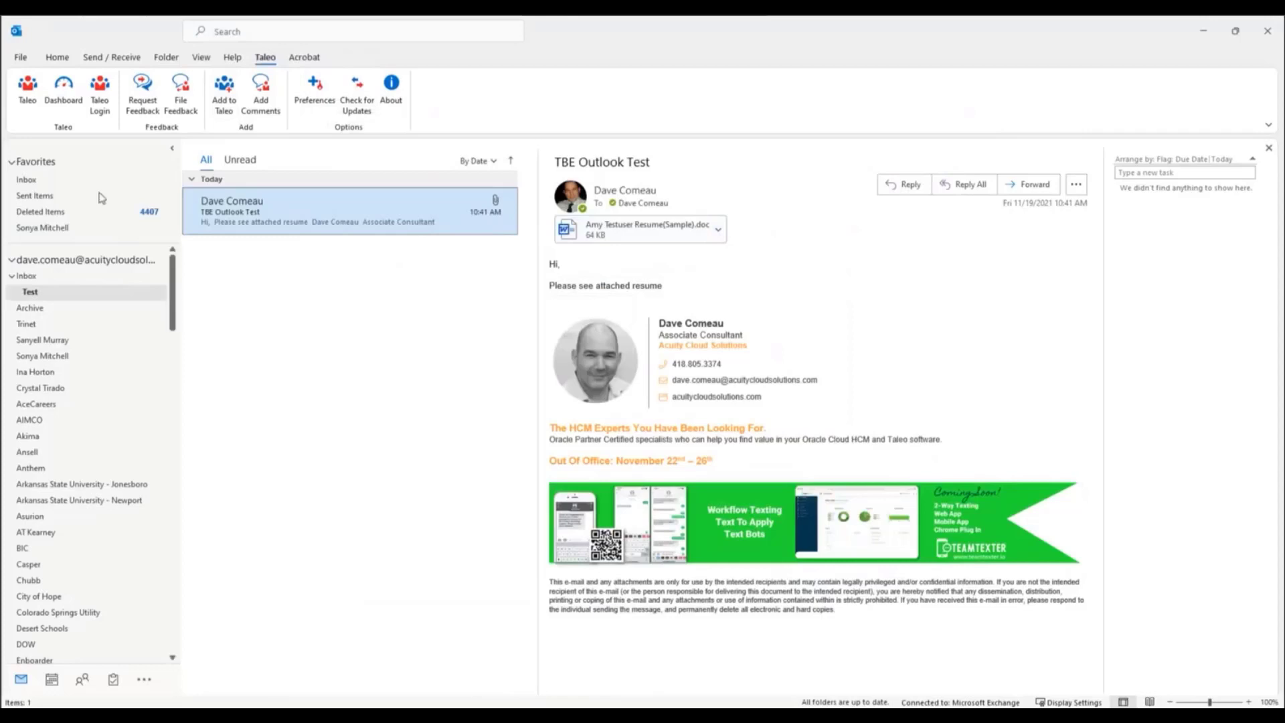
pyautogui.click(225, 107)
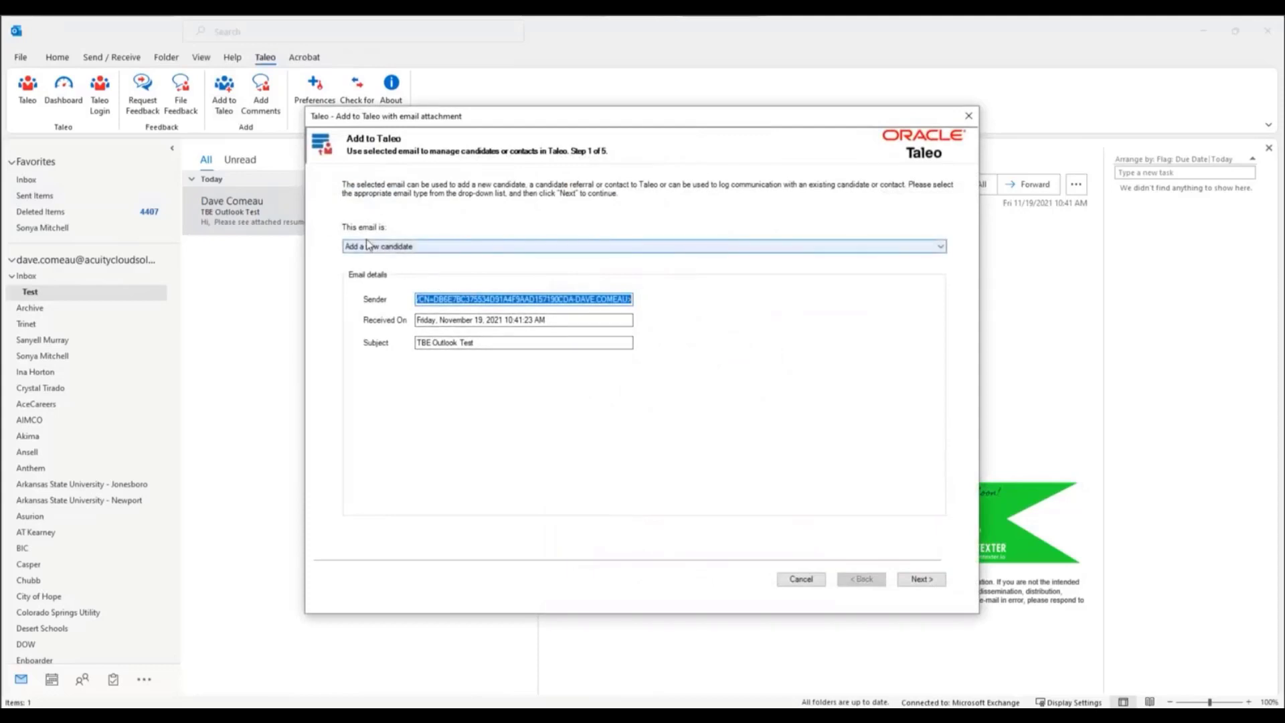
pyautogui.click(441, 253)
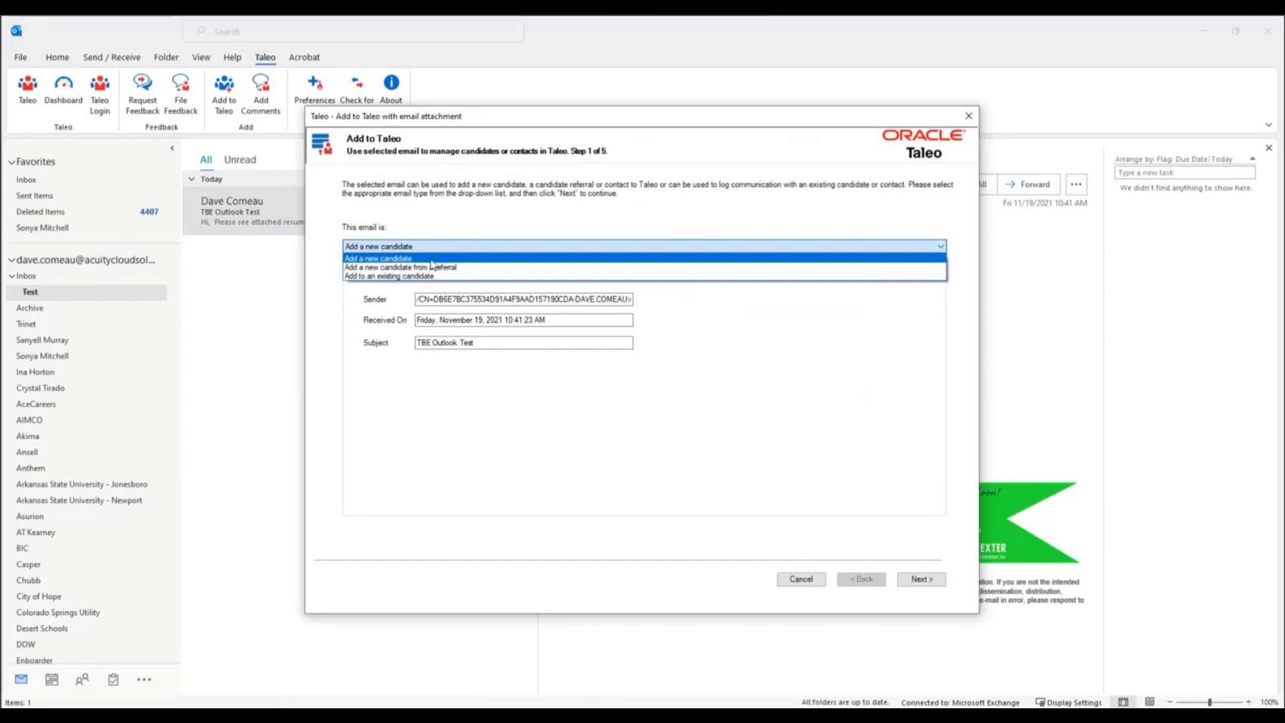
pyautogui.click(432, 260)
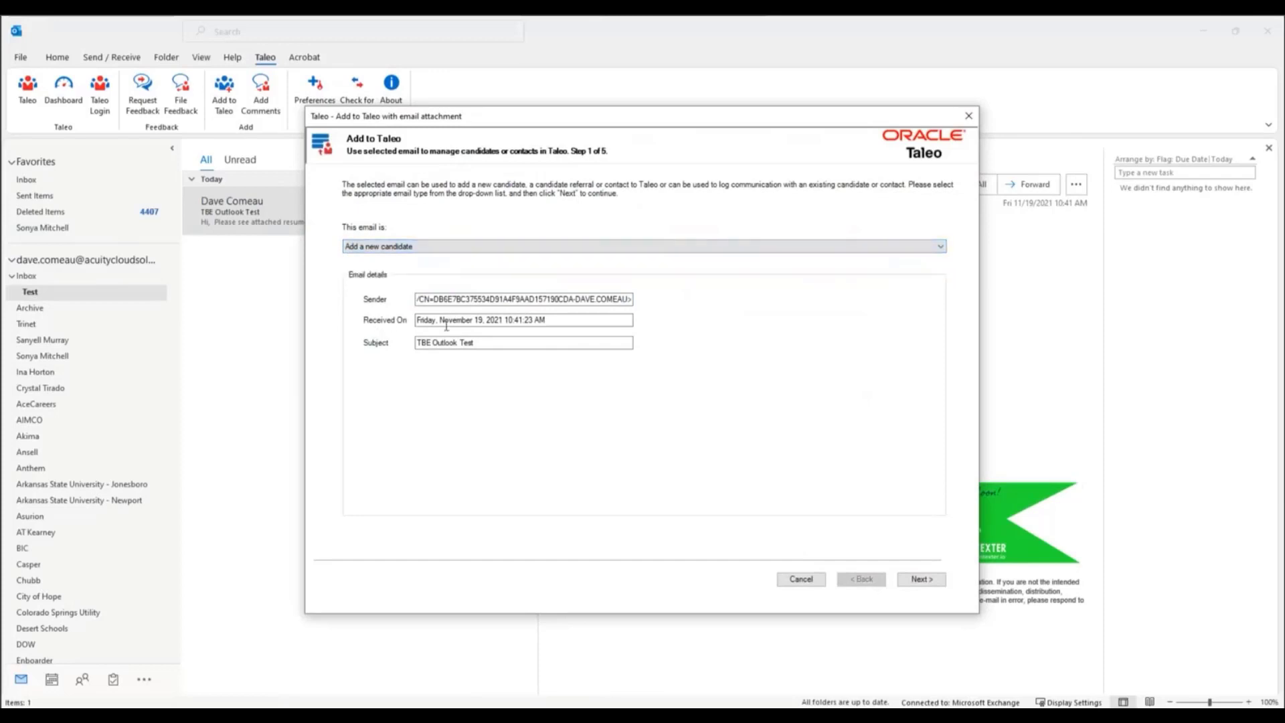
pyautogui.click(922, 580)
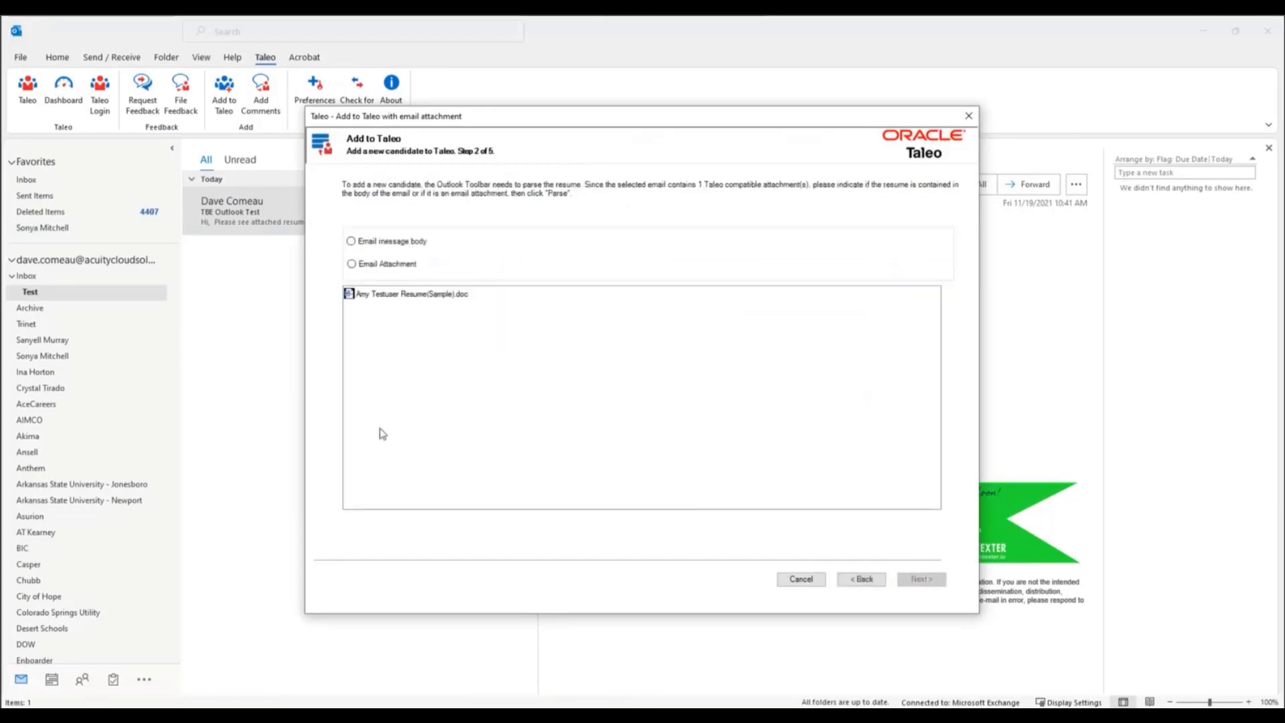
# - Choose Email Attachment as the resume source, select the attached sample resume (.doc) and parse it into the new candidate form
pyautogui.click(353, 265)
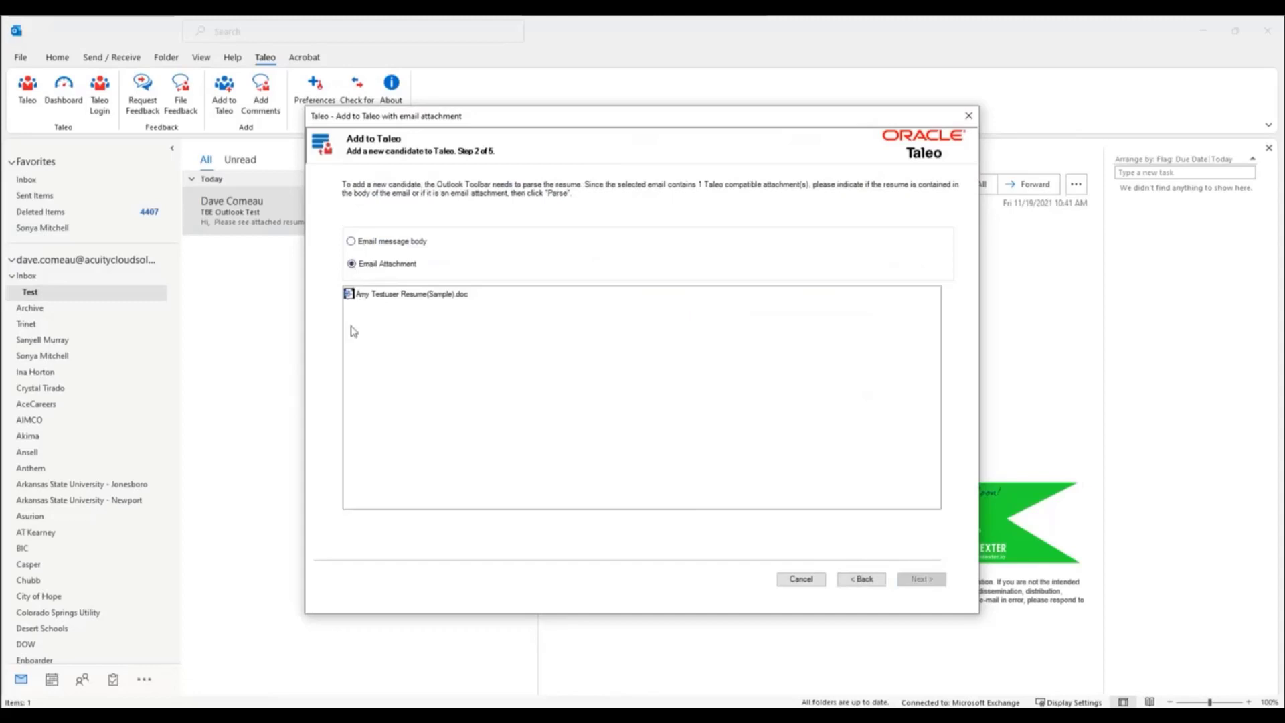
pyautogui.click(389, 297)
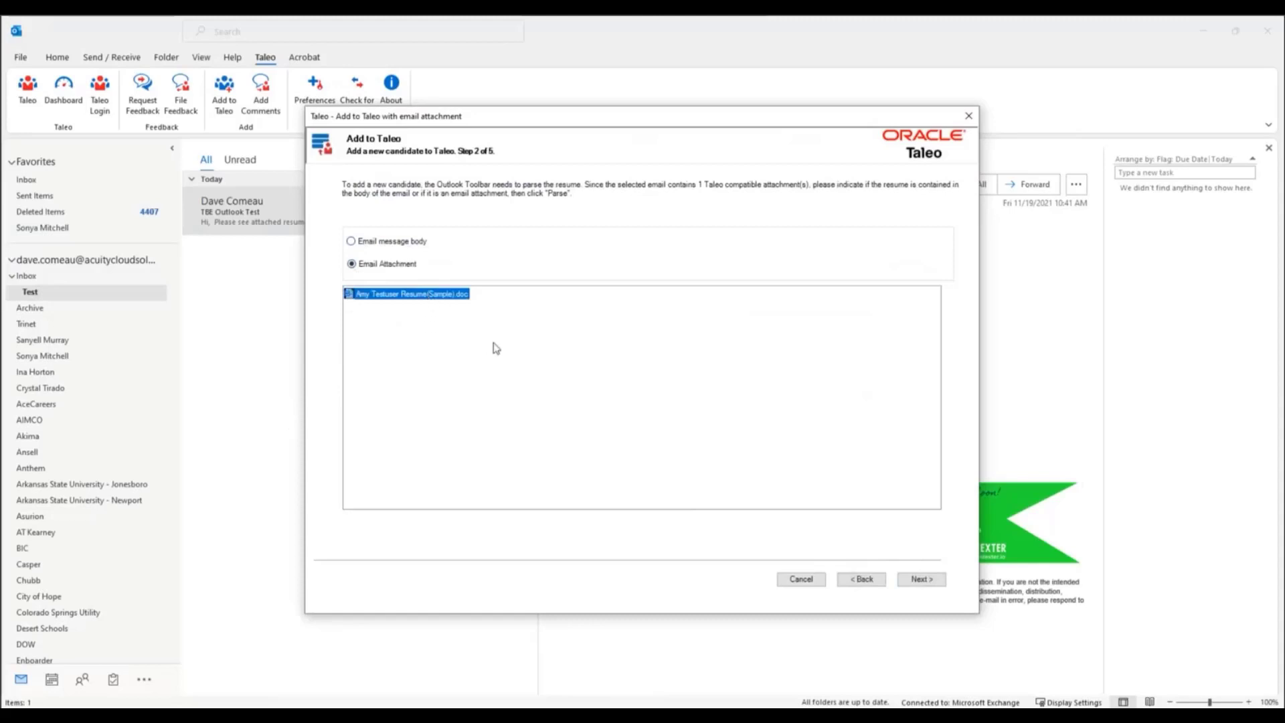
pyautogui.click(931, 584)
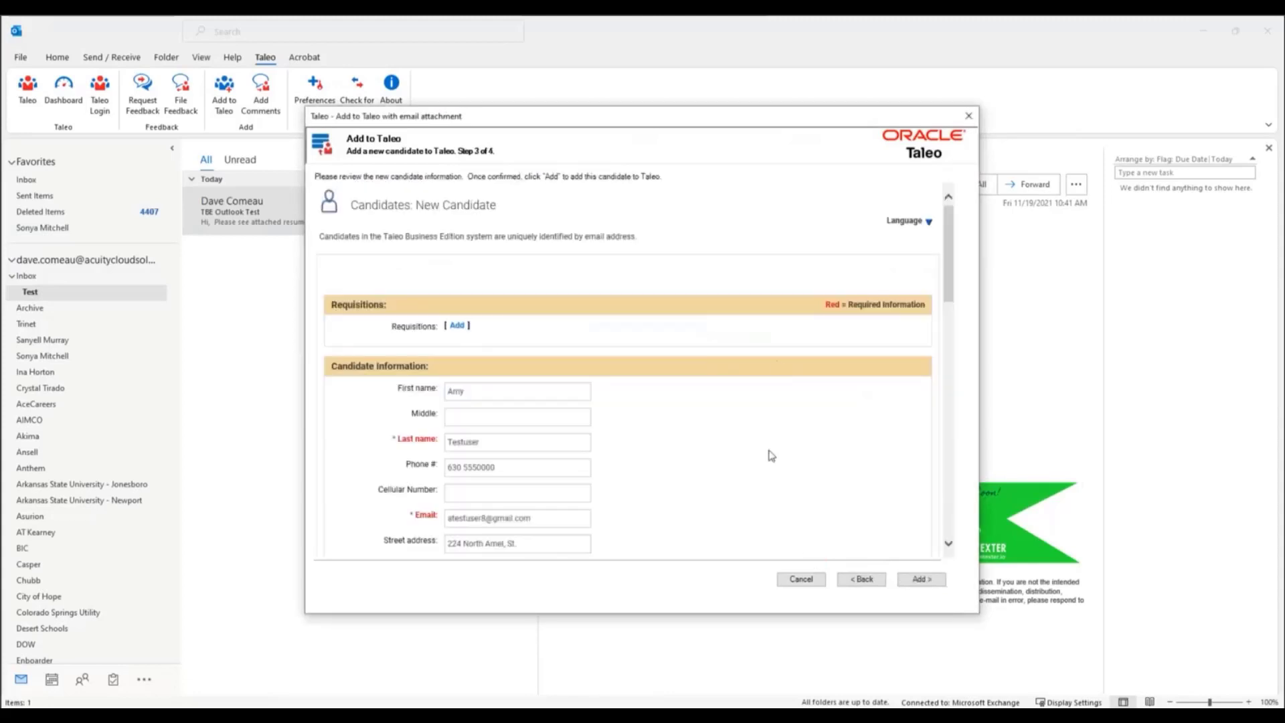
# - Review the parsed new candidate form from contact details to the EEO questionnaire and add Test Requisition 2 to its requisitions
pyautogui.scroll(-5, 646, 375)
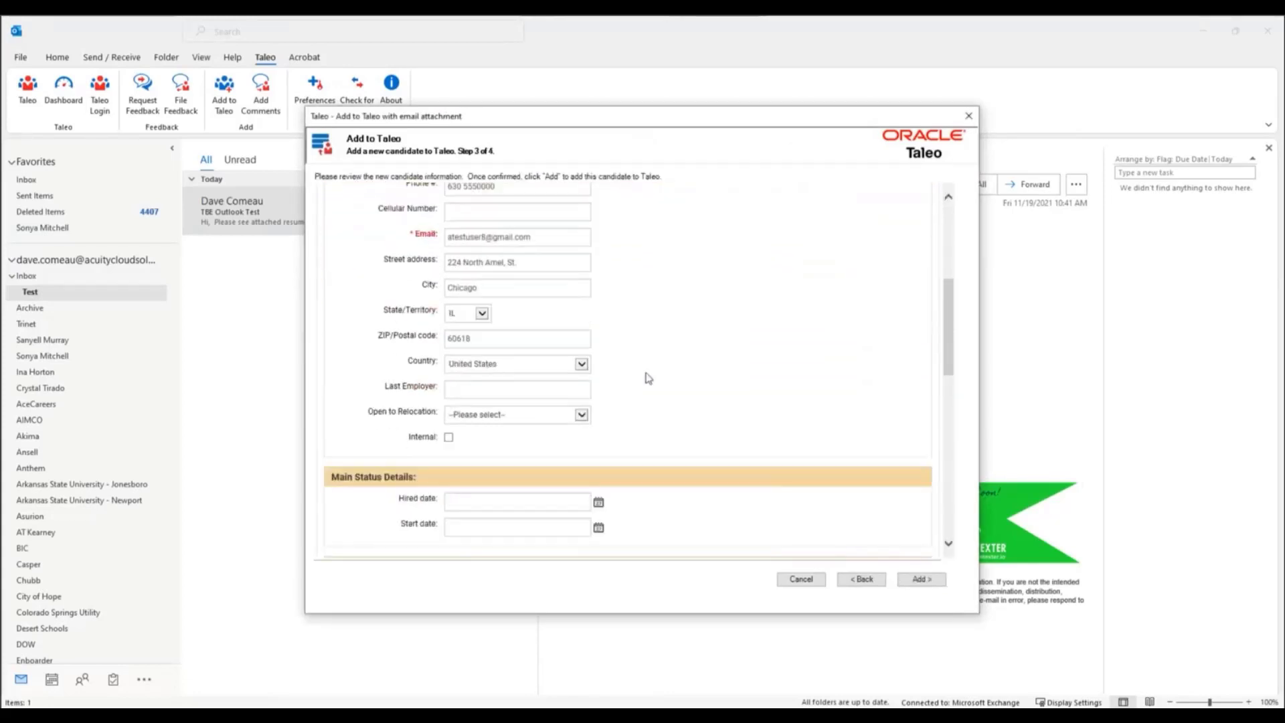
pyautogui.scroll(-9, 642, 370)
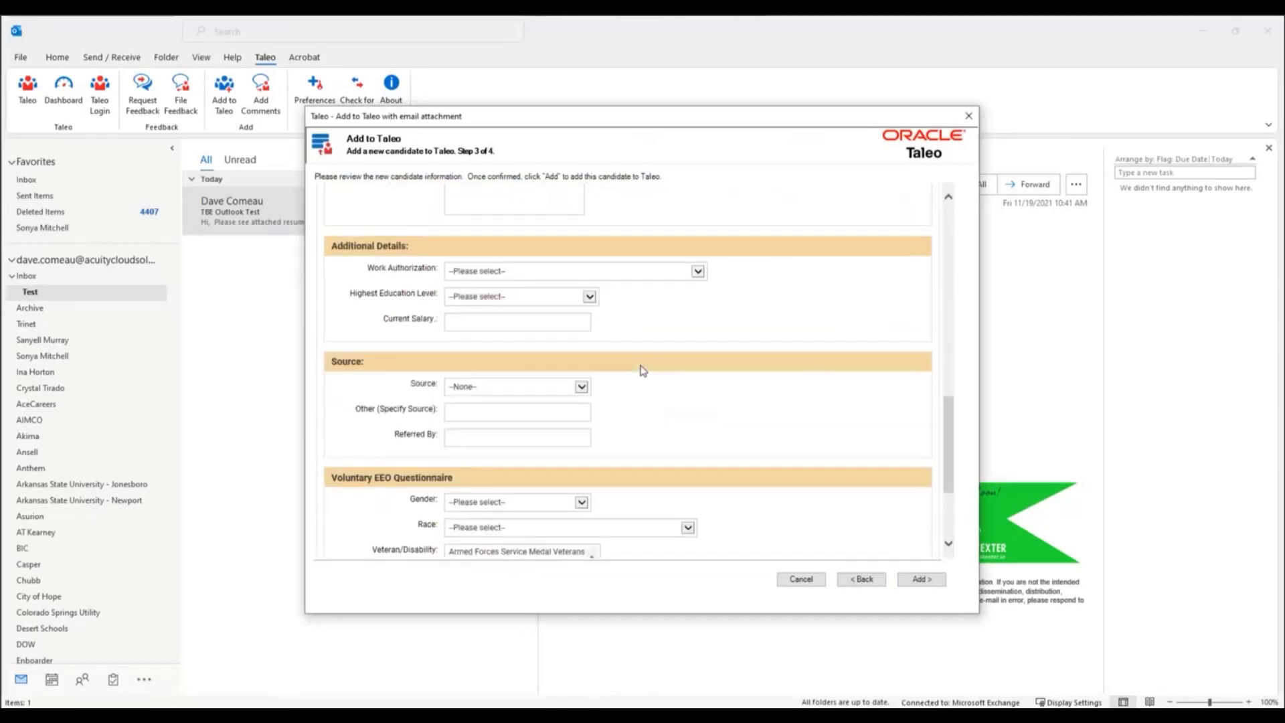
pyautogui.scroll(4, 643, 370)
pyautogui.scroll(10, 643, 371)
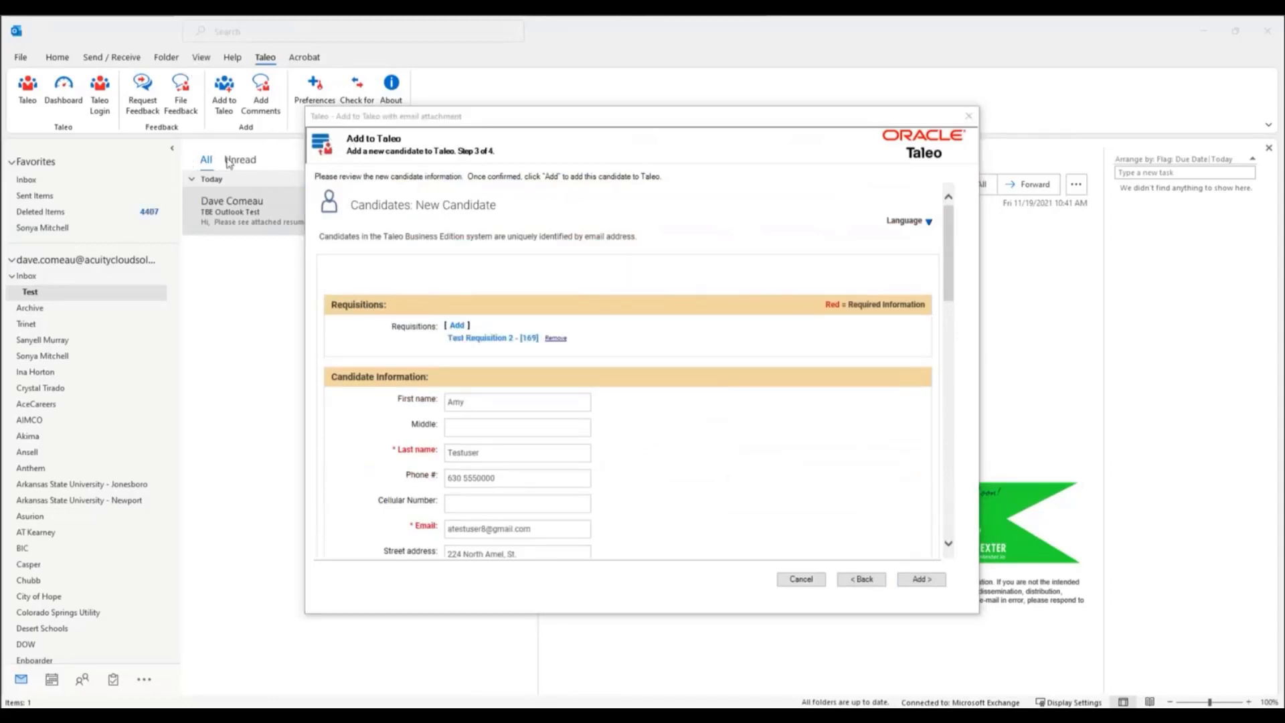
pyautogui.click(331, 34)
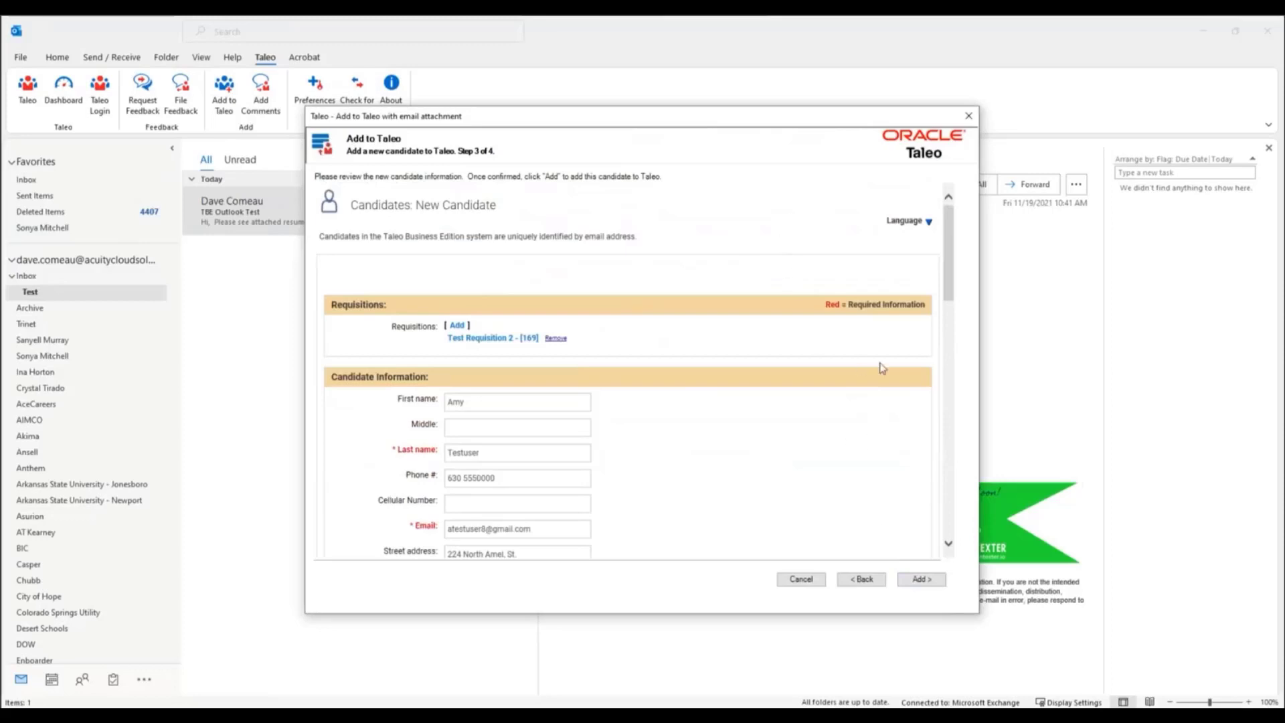
# - Go back to the wizard's first page, set the email type to "Add a new candidate from a referral" and enter "Test Referral" as referral name
pyautogui.click(860, 580)
pyautogui.click(861, 580)
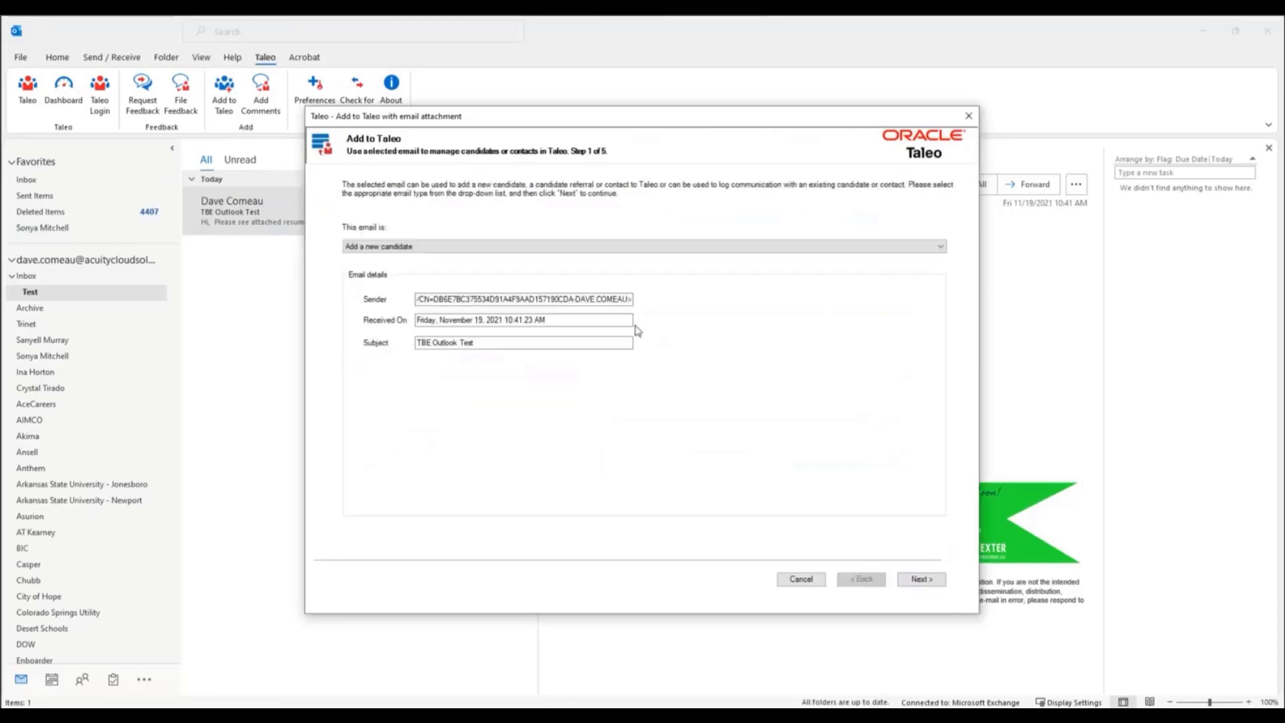
pyautogui.click(596, 249)
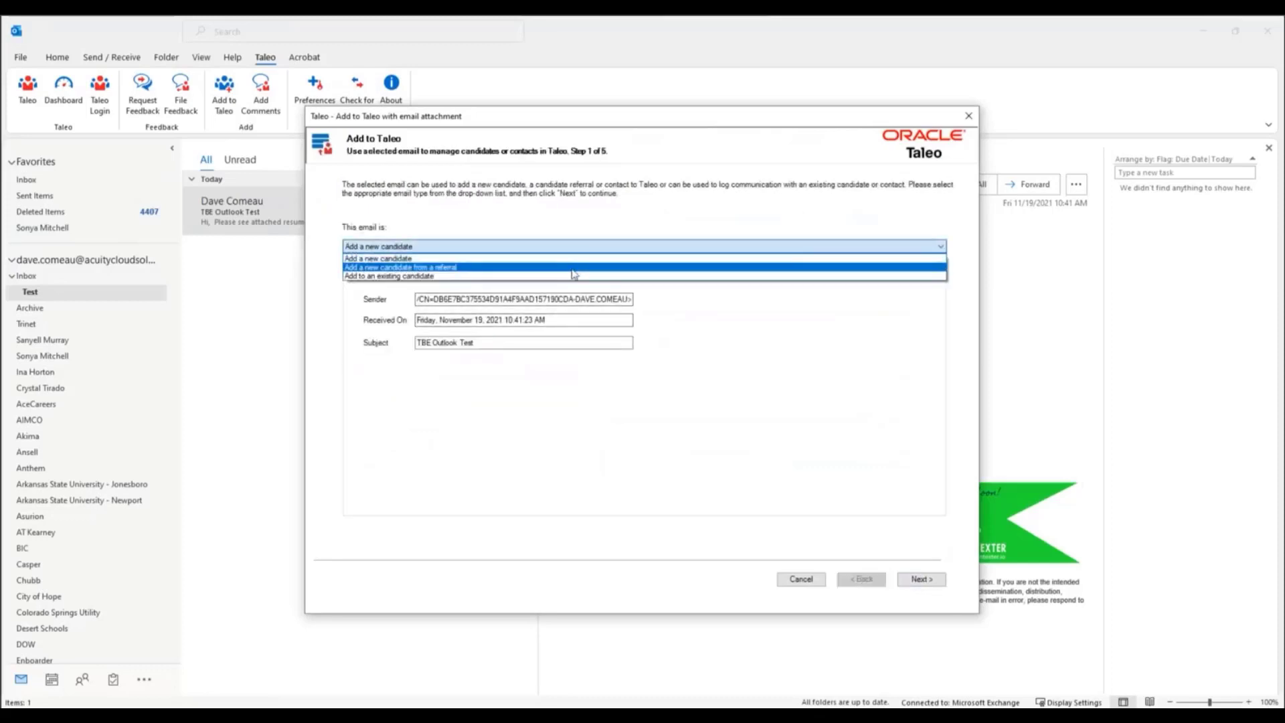
pyautogui.click(572, 269)
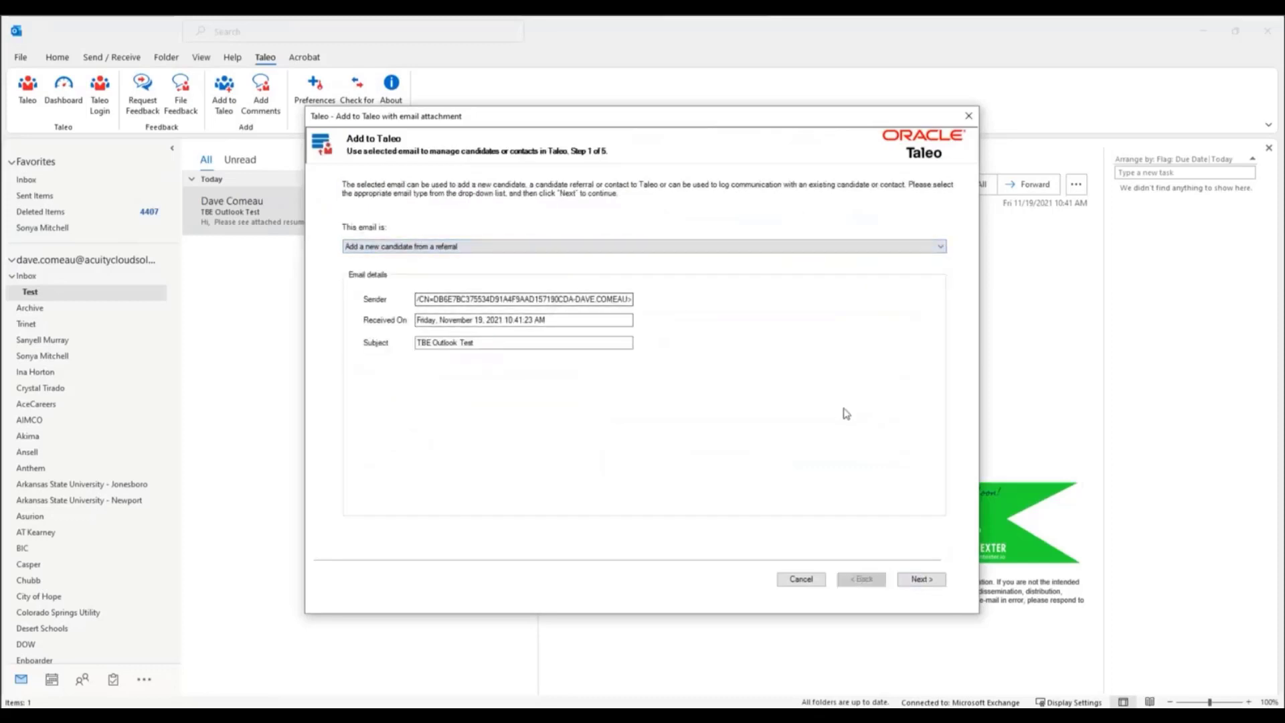
pyautogui.click(936, 580)
pyautogui.click(556, 242)
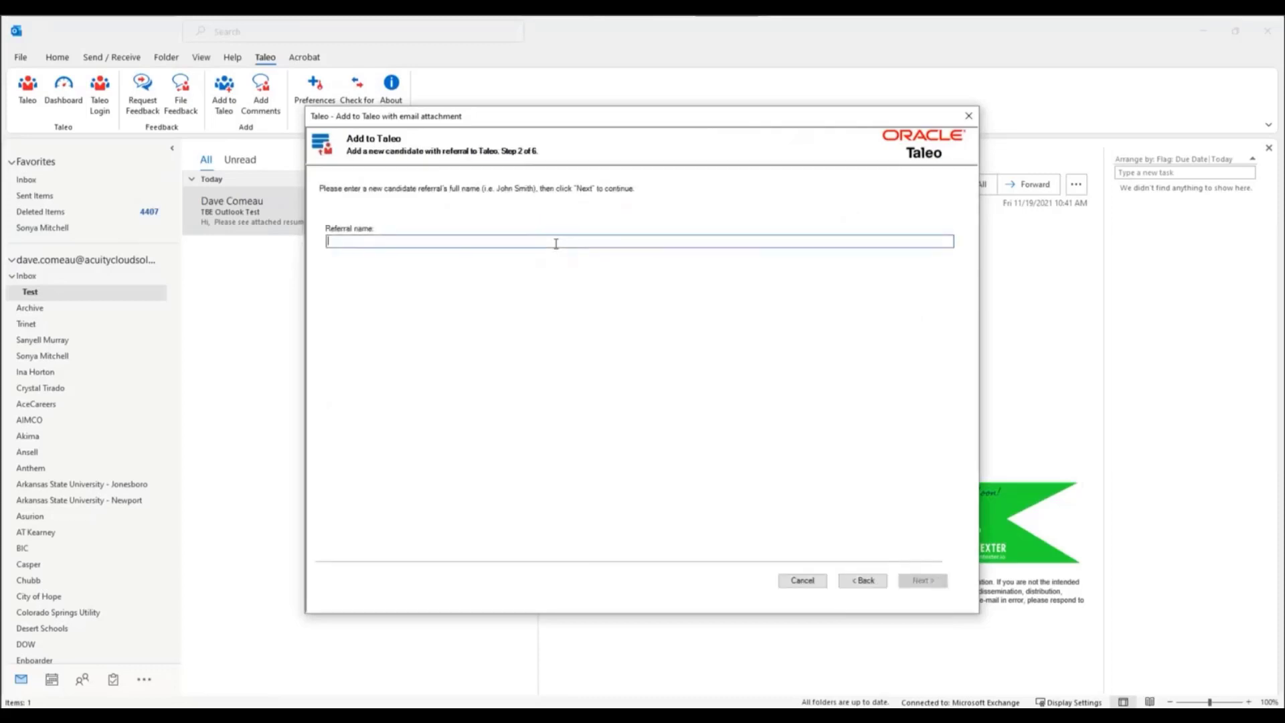
pyautogui.write('Test Referral')
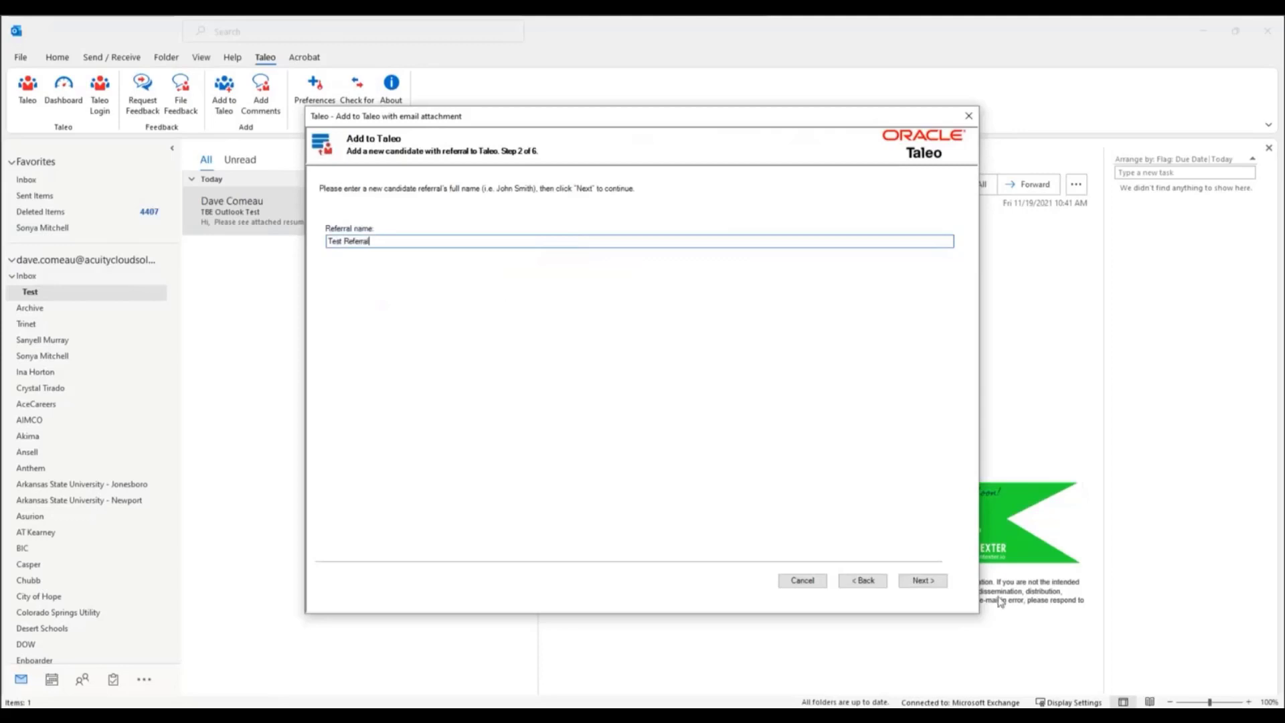
pyautogui.click(916, 582)
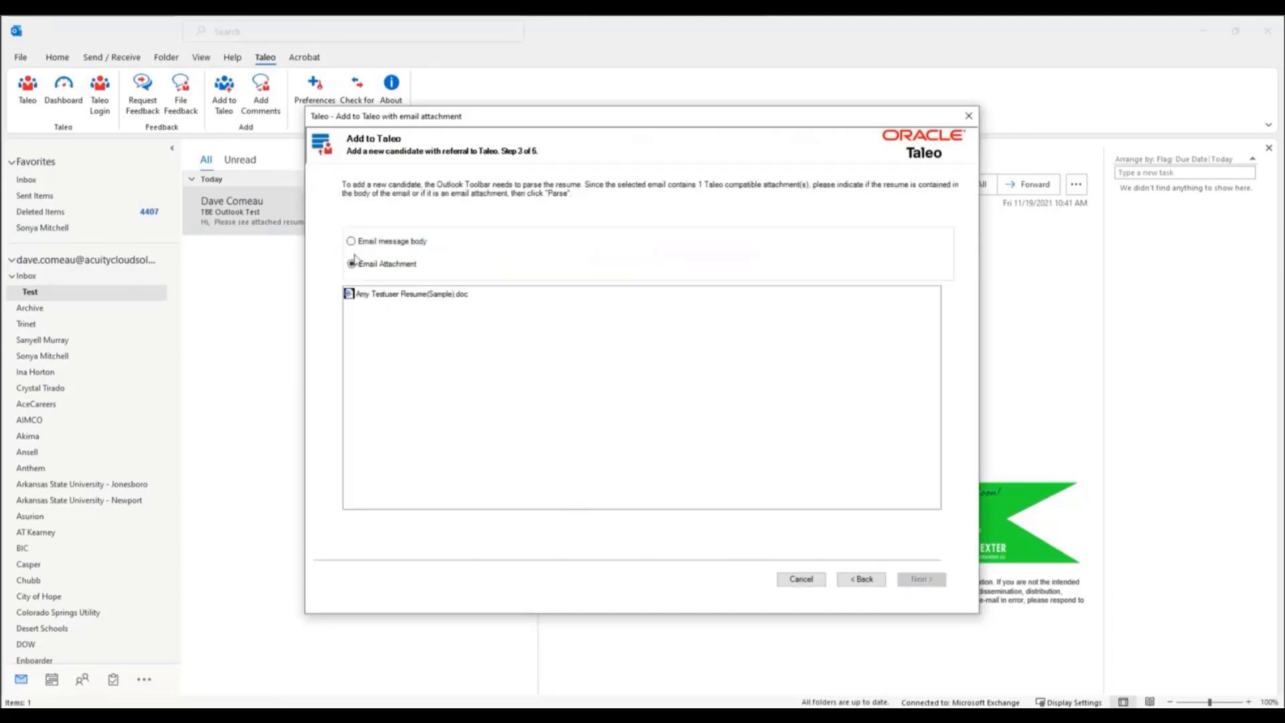
# - Parse the attached sample resume for the referral, look through the new candidate form and cancel without adding the candidate
pyautogui.click(395, 295)
pyautogui.click(919, 578)
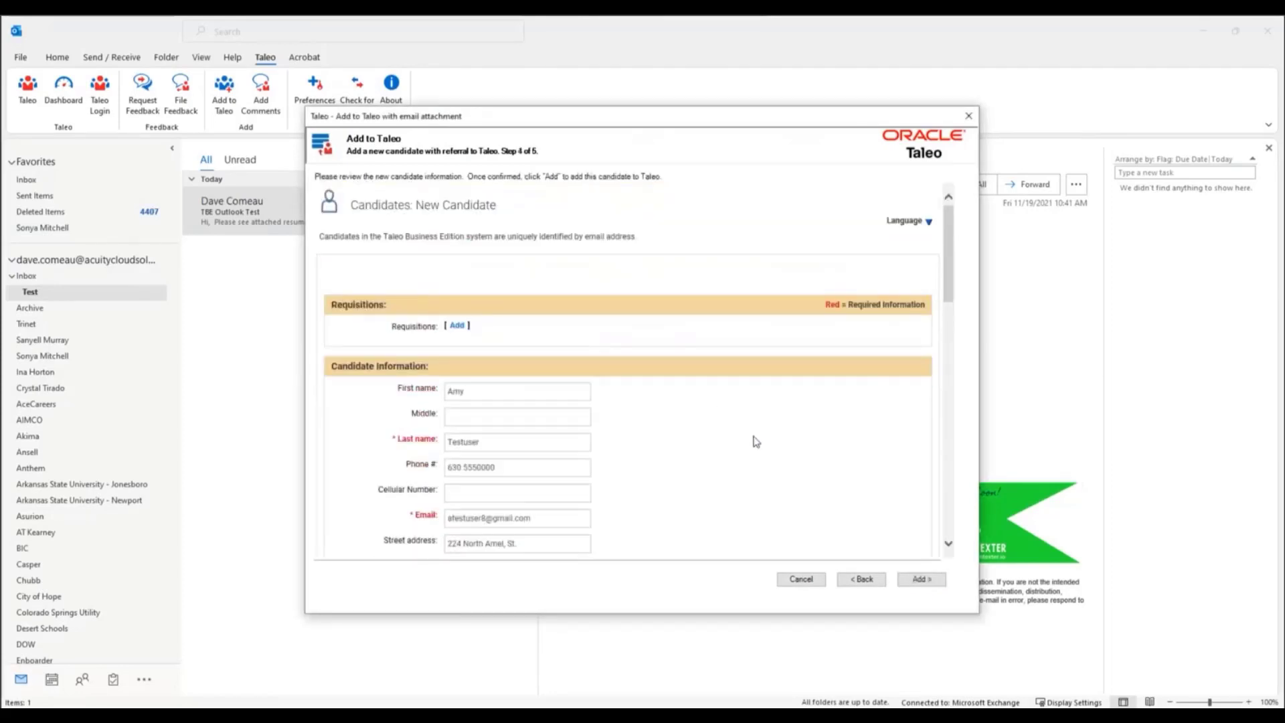
pyautogui.scroll(-5, 787, 466)
pyautogui.scroll(-3, 791, 467)
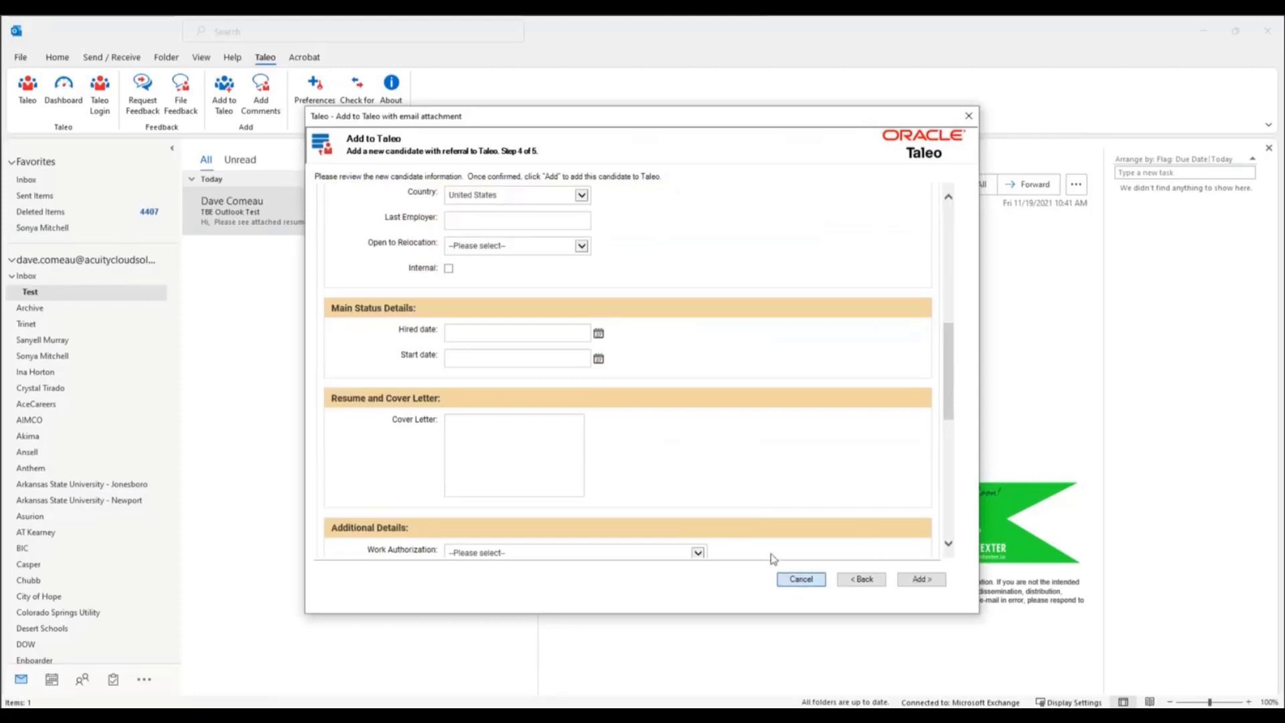
# - Reopen Add to Taleo for the email, view the email types including "Add to an existing candidate", and cancel the wizard
pyautogui.click(225, 109)
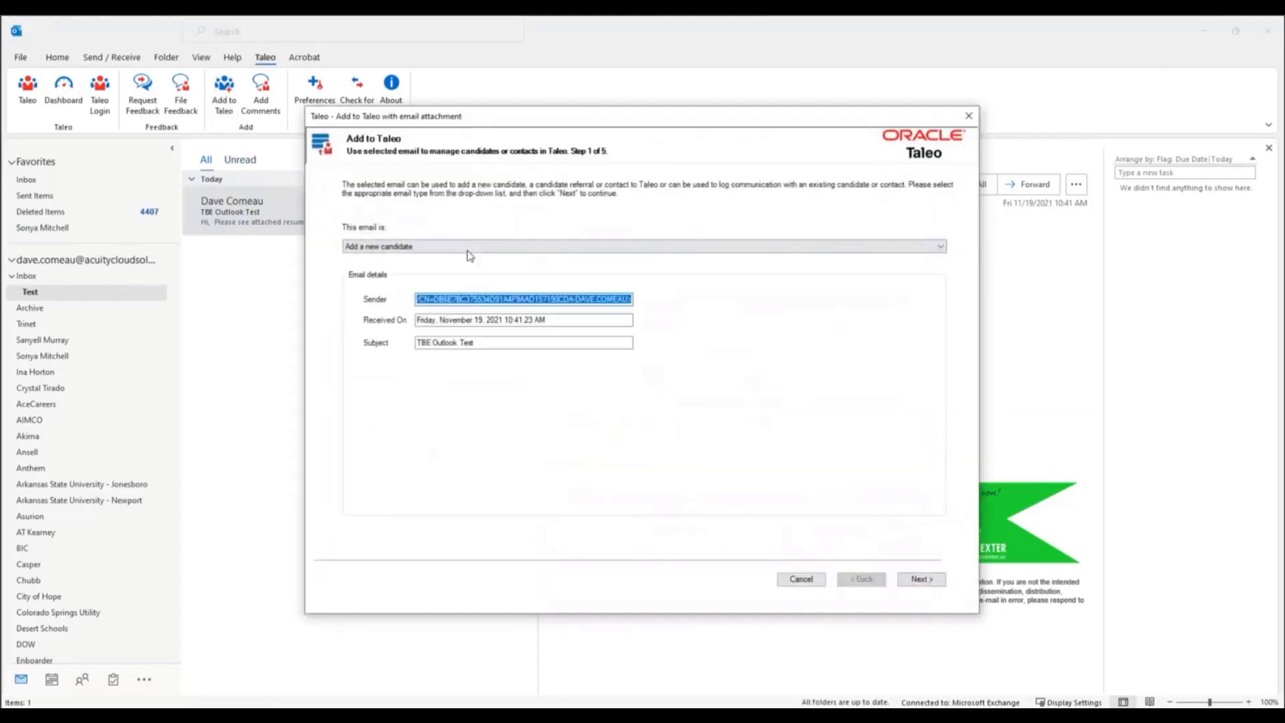
pyautogui.click(468, 247)
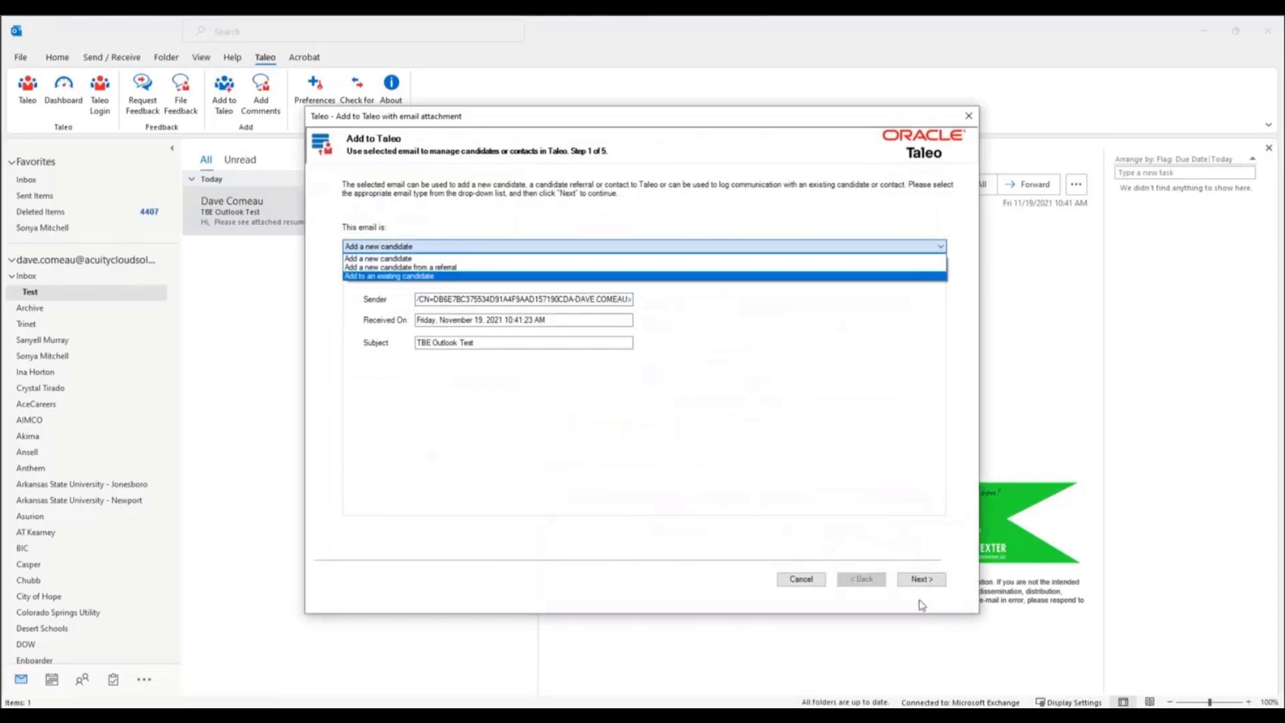
pyautogui.click(916, 582)
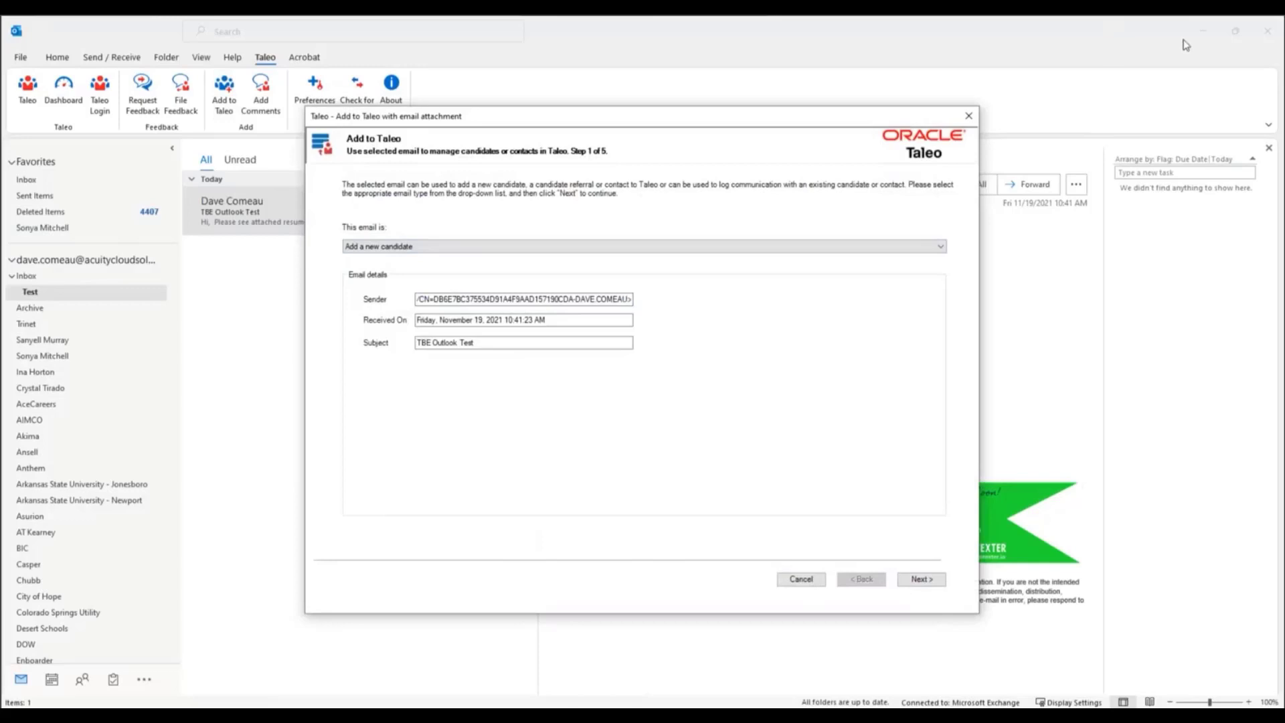
pyautogui.click(800, 578)
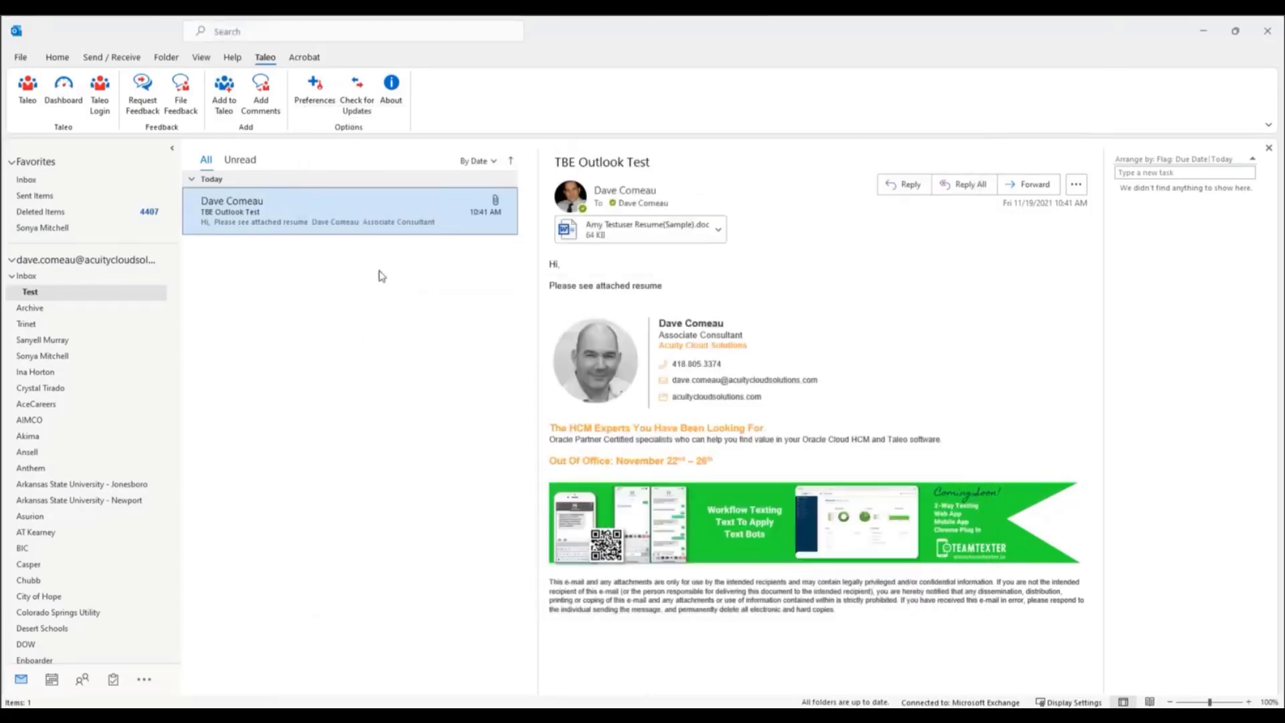
# - Add the comment "This is a test" to the first candidate in the Add Comments candidate list and finish
pyautogui.click(261, 99)
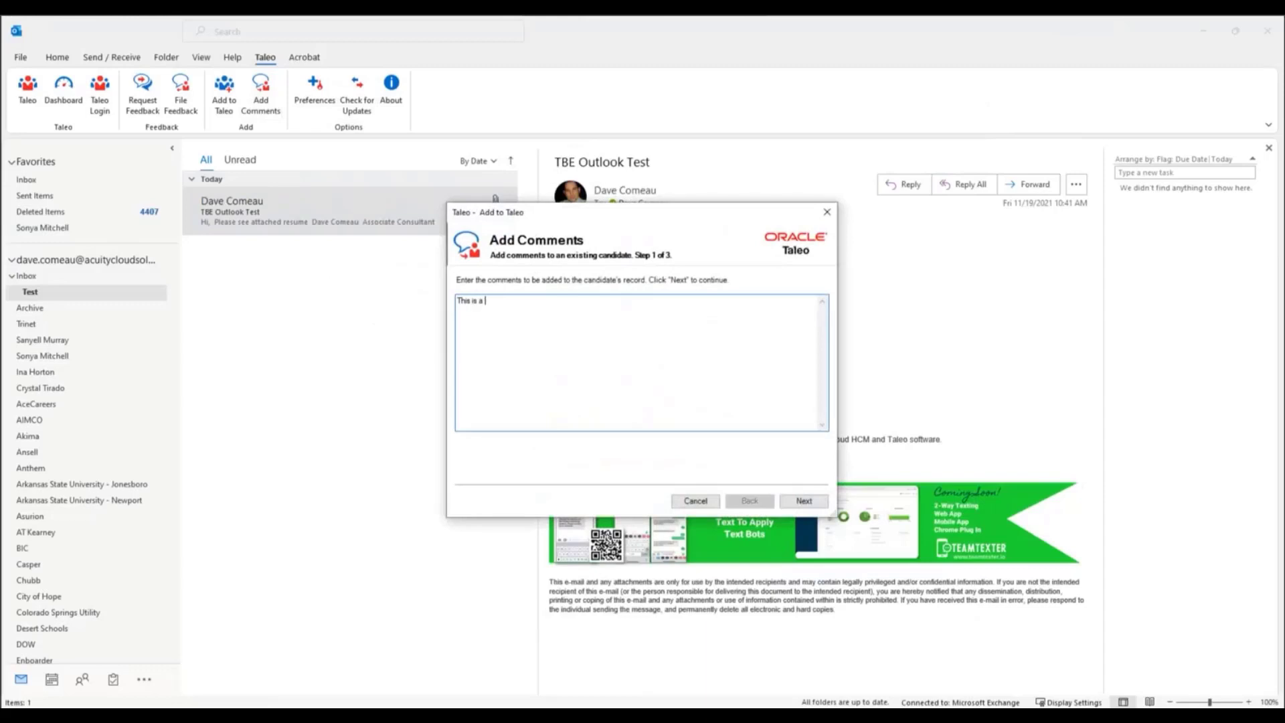
pyautogui.click(802, 501)
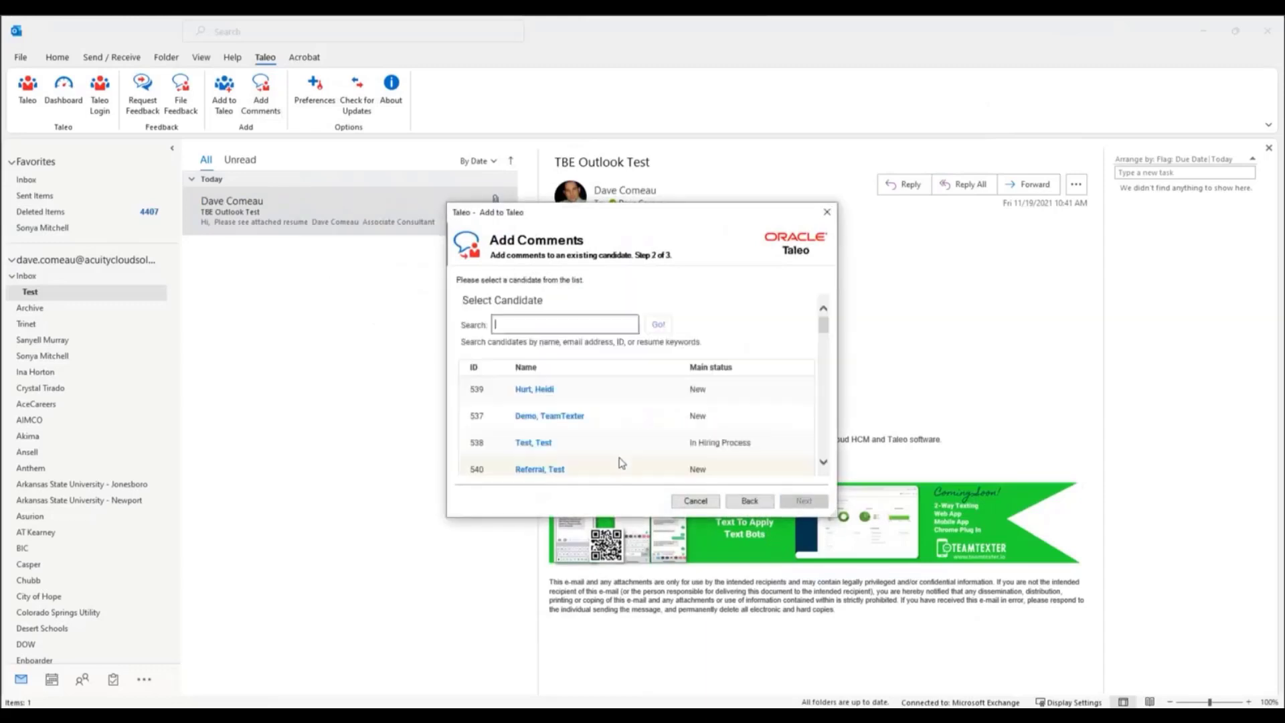
pyautogui.click(538, 390)
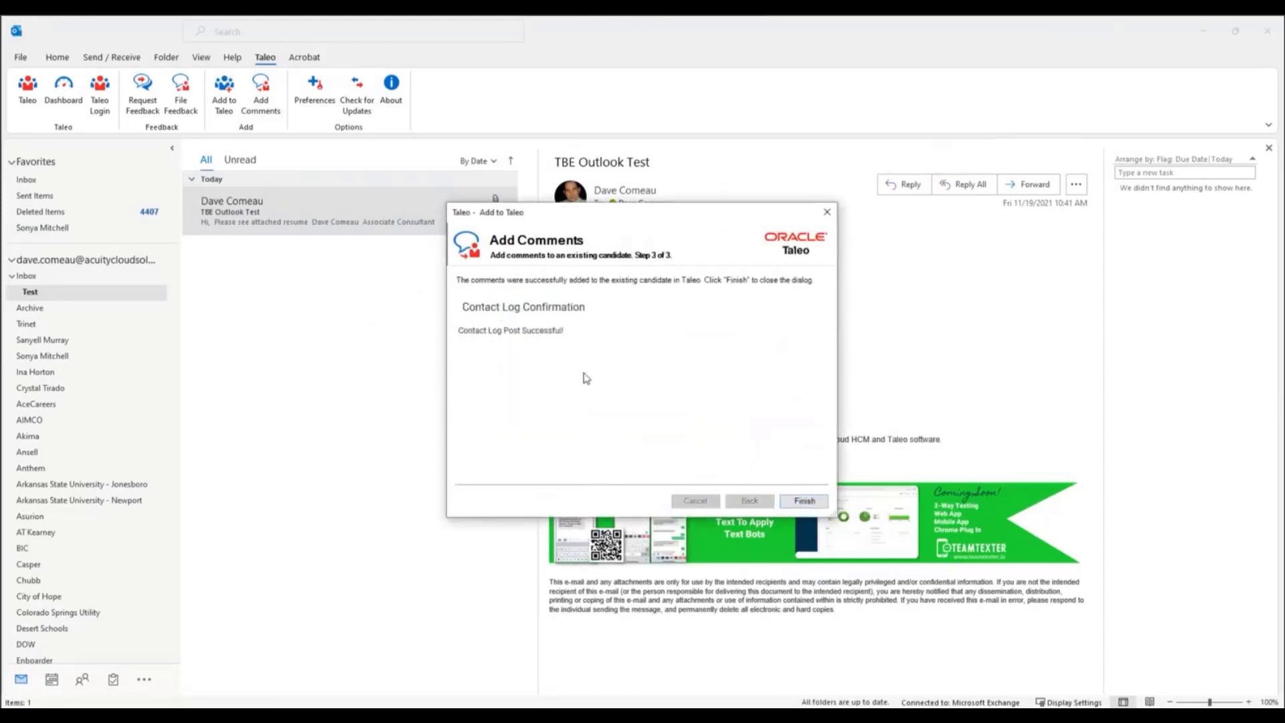
pyautogui.click(803, 501)
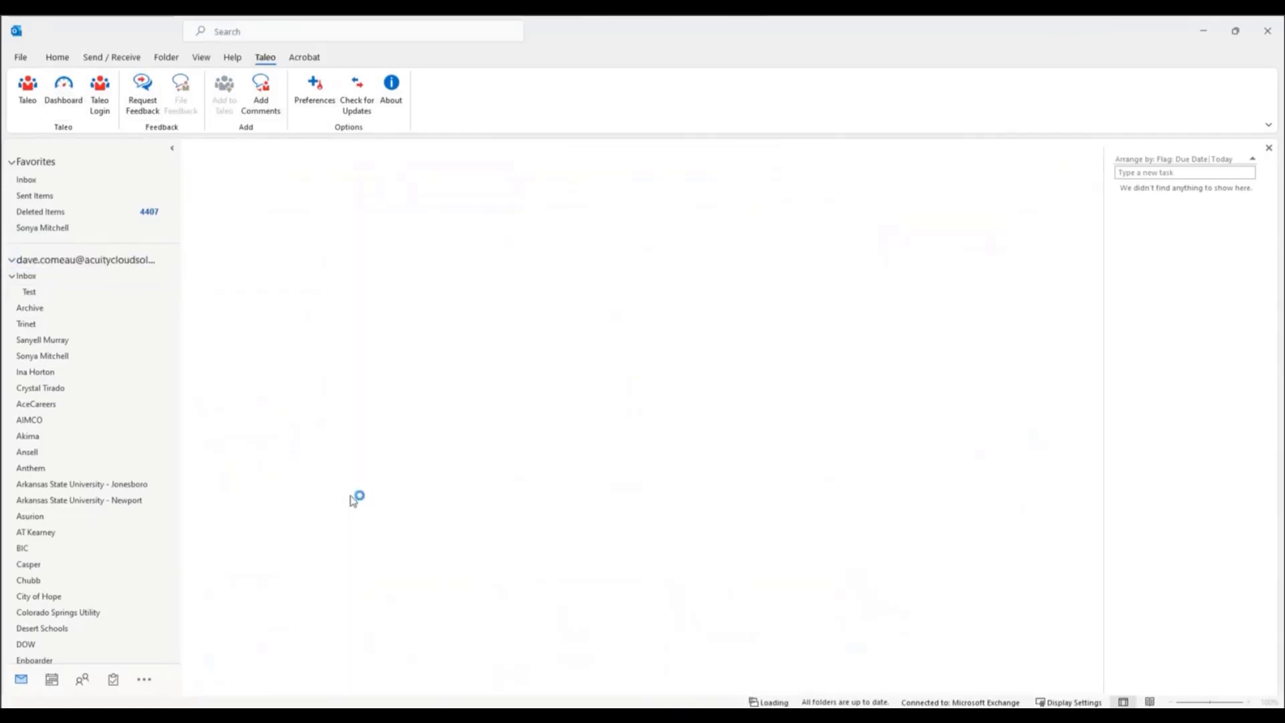
# - Look through the commented candidate's Taleo record down to the Comments section and check the newest comment
pyautogui.scroll(-5, 622, 525)
pyautogui.scroll(6, 623, 526)
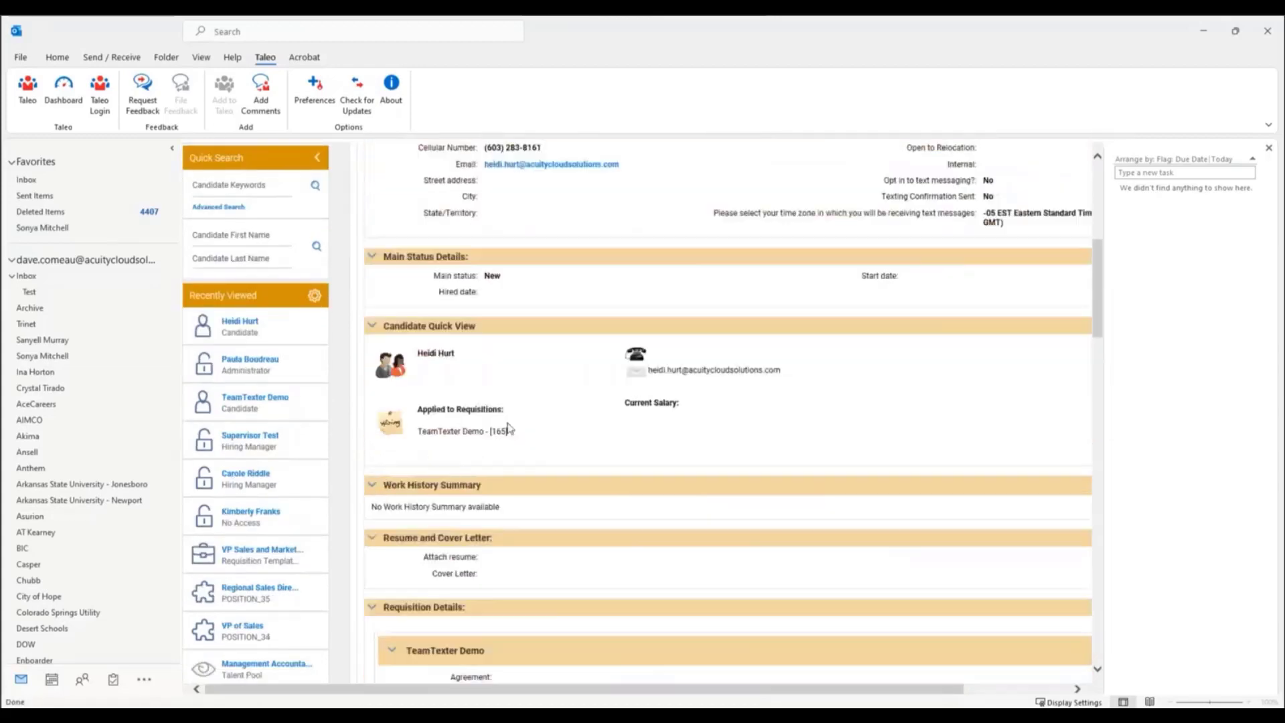
pyautogui.scroll(-10, 639, 495)
pyautogui.scroll(-4, 654, 504)
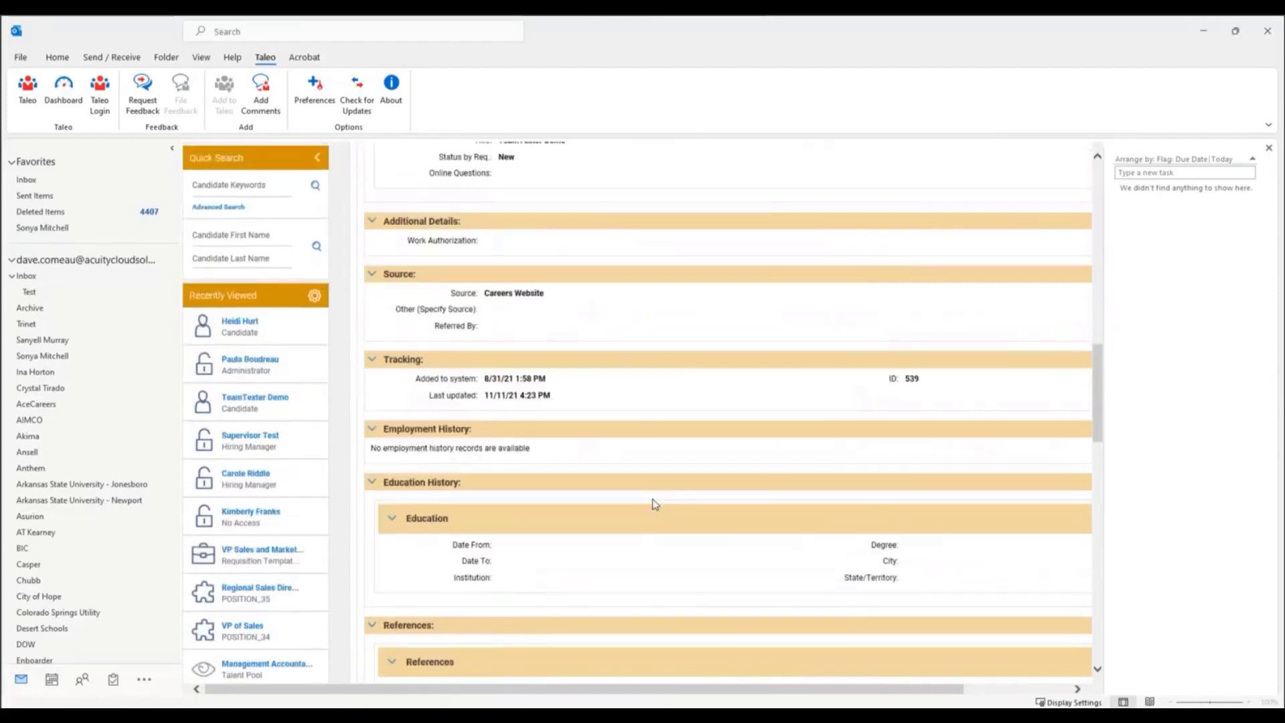
pyautogui.scroll(-7, 655, 504)
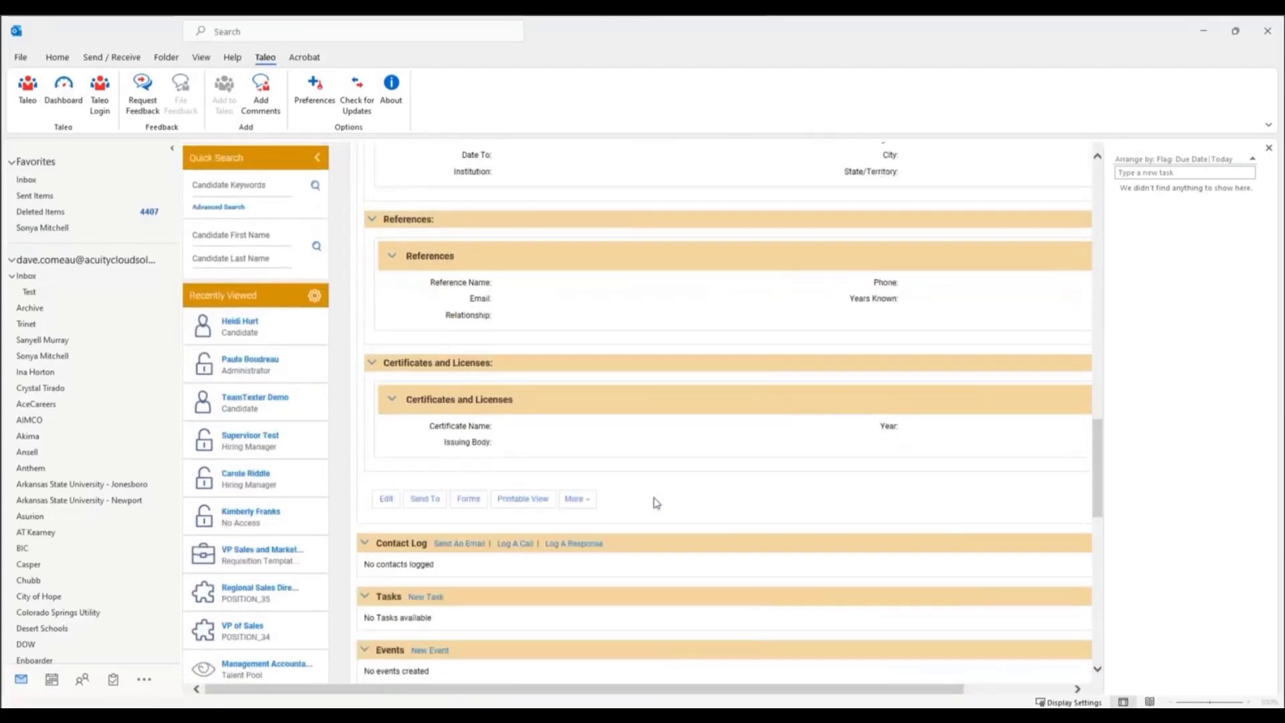
pyautogui.scroll(-1, 656, 504)
pyautogui.scroll(-3, 656, 503)
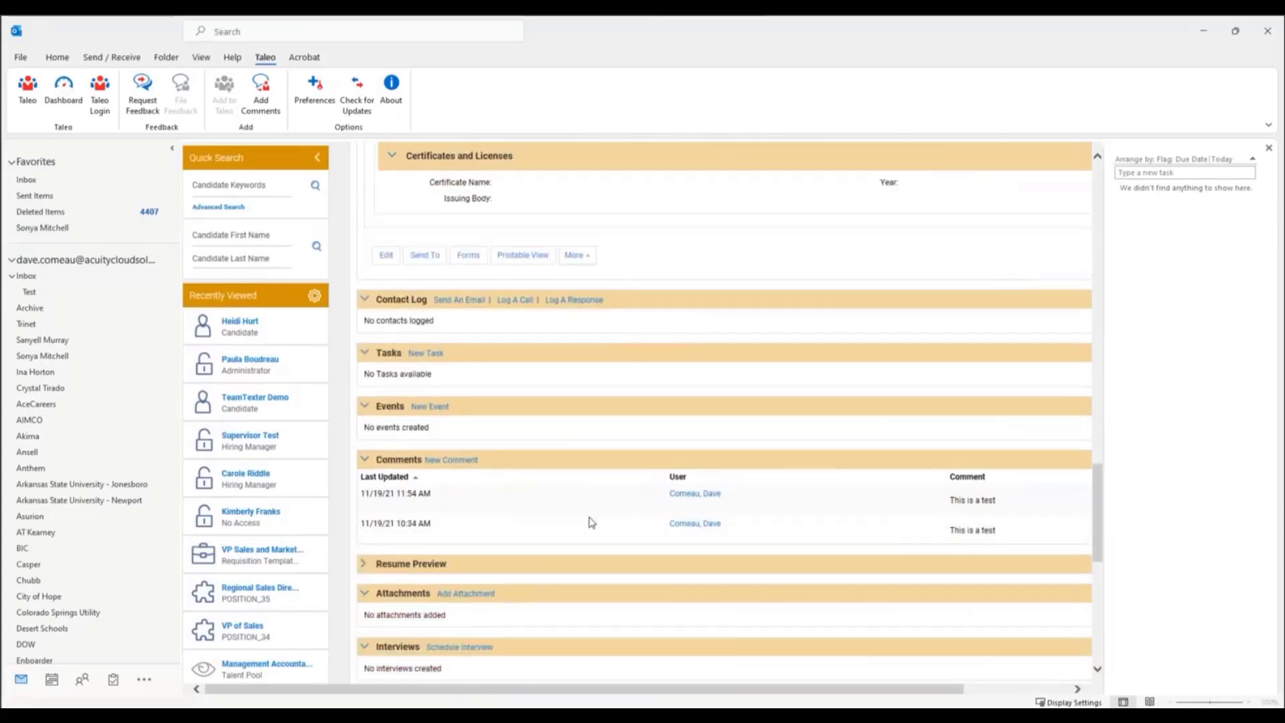
pyautogui.tripleClick(966, 503)
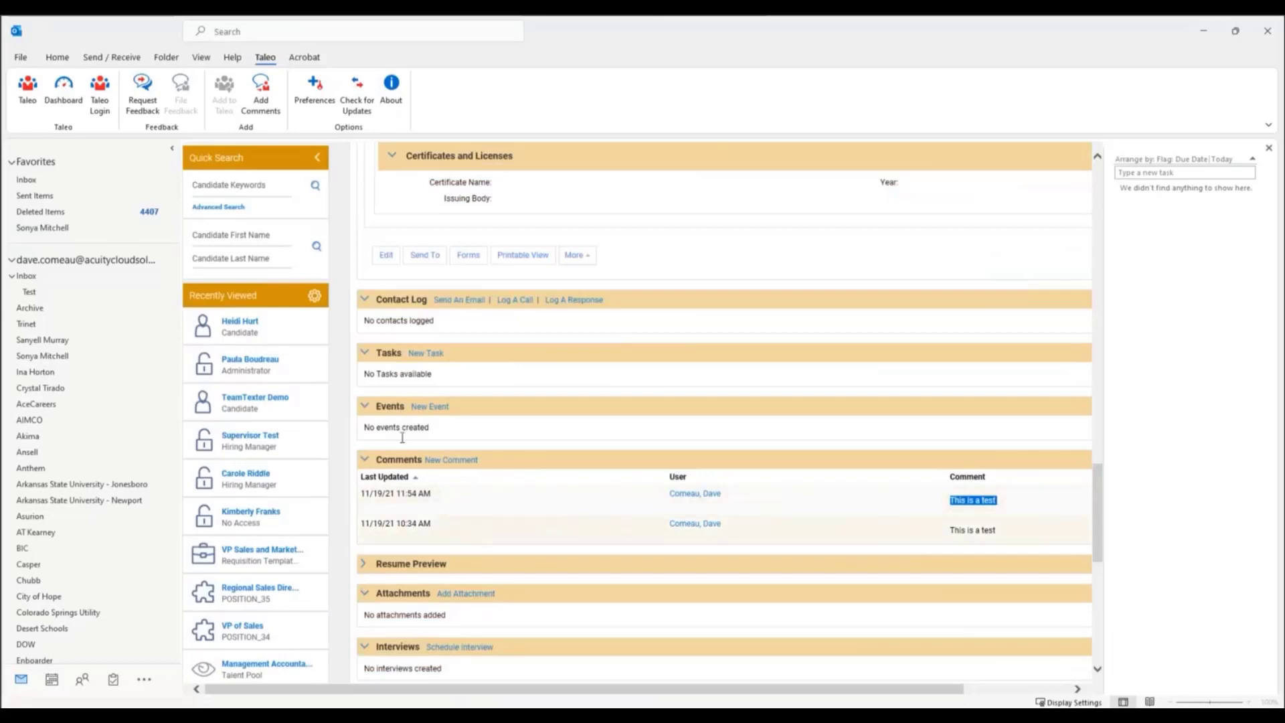
pyautogui.scroll(1, 427, 549)
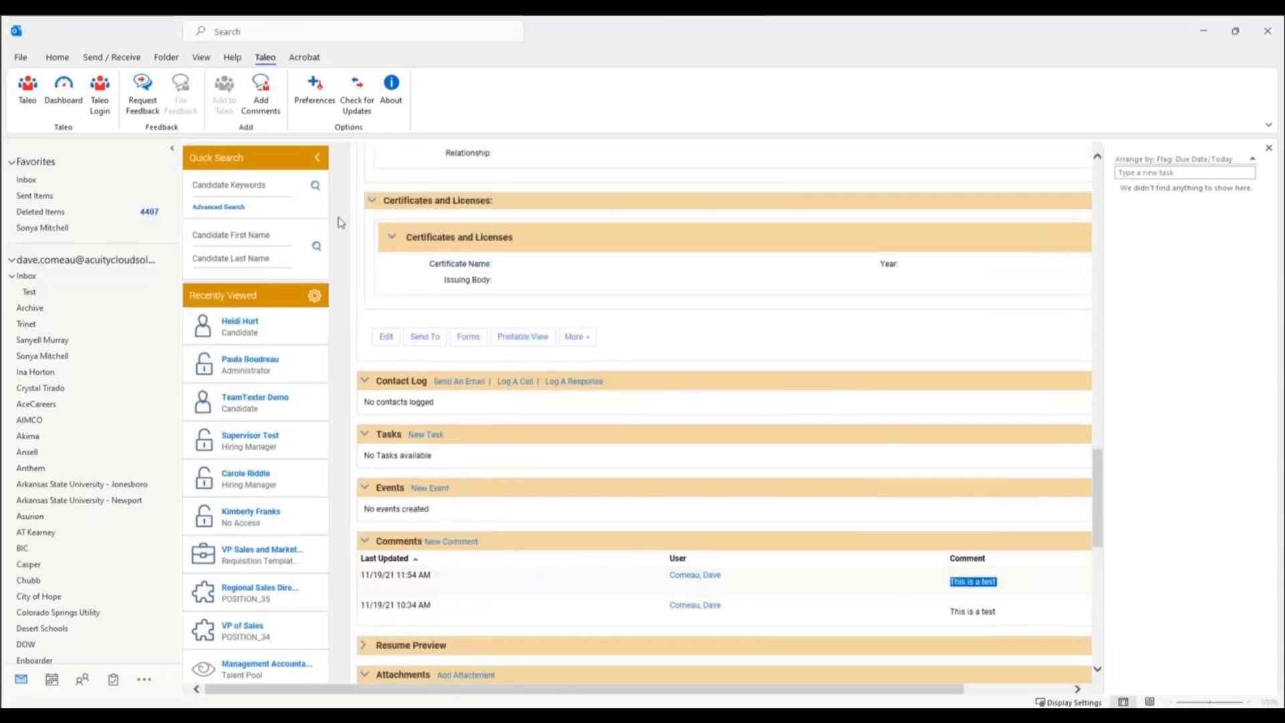
# - View the Account, Feedback and Language pages of the Taleo preferences and close them without changes
pyautogui.click(303, 97)
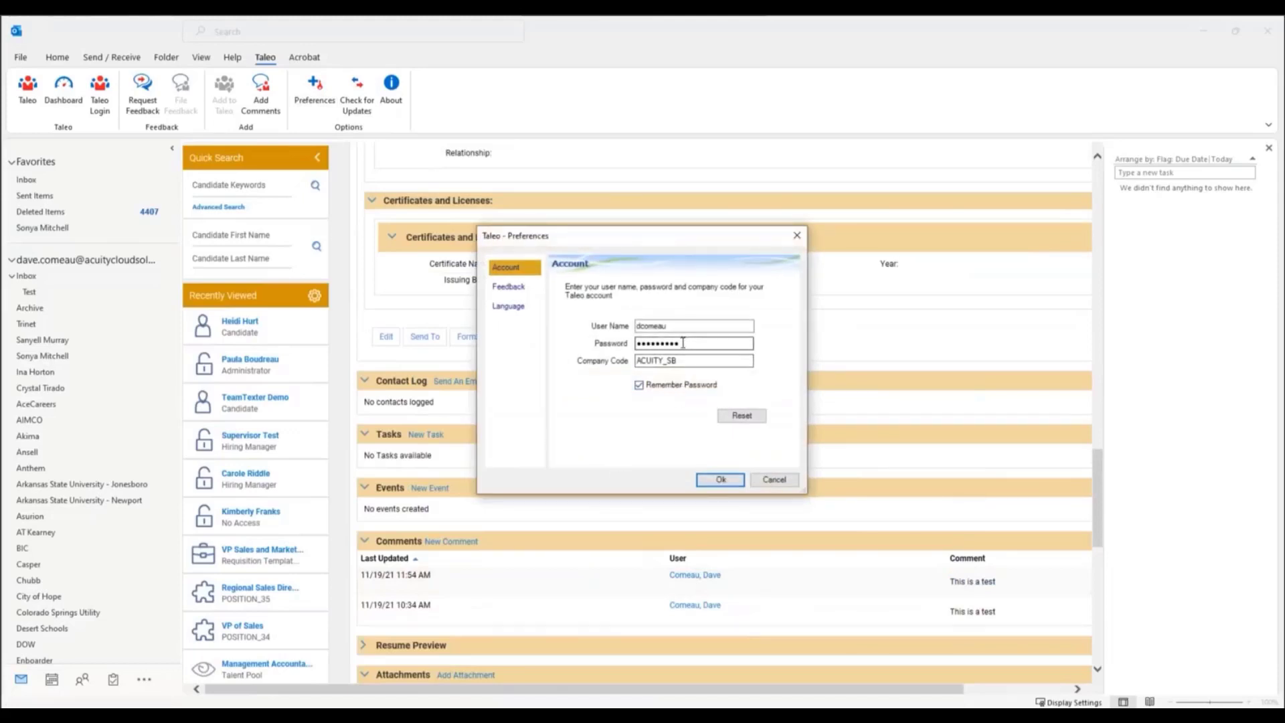
pyautogui.click(523, 288)
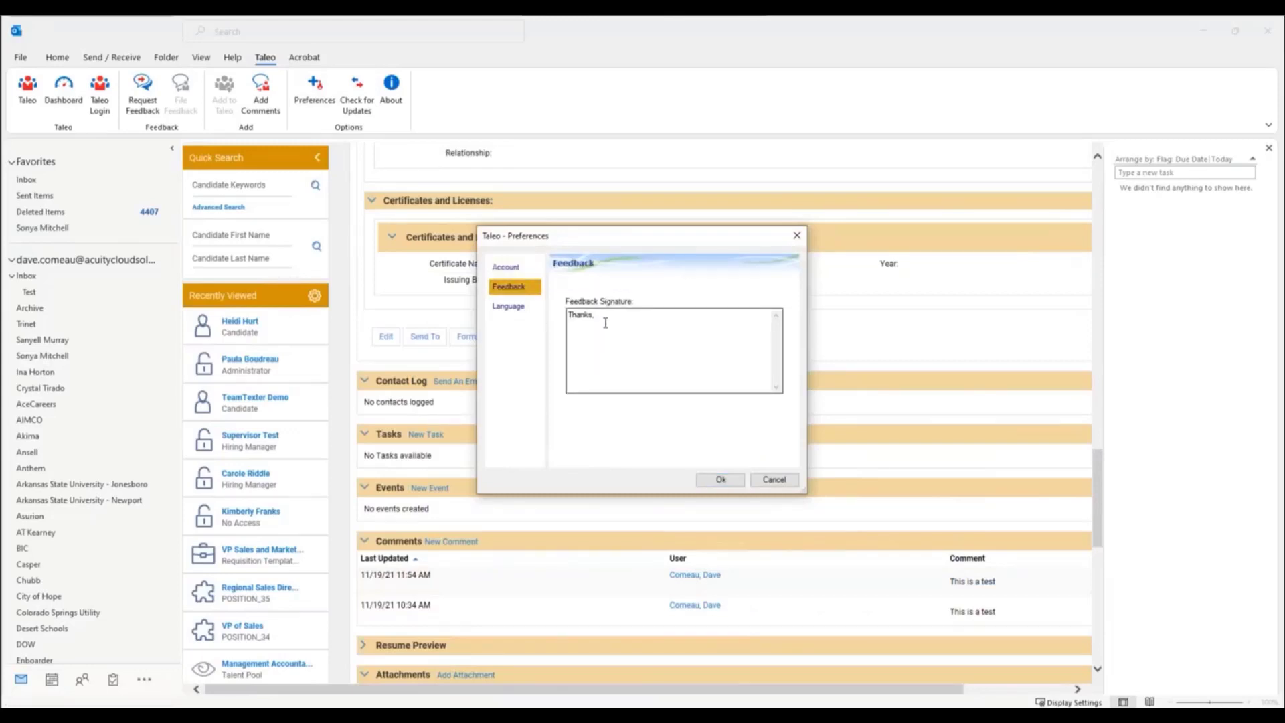
pyautogui.click(521, 309)
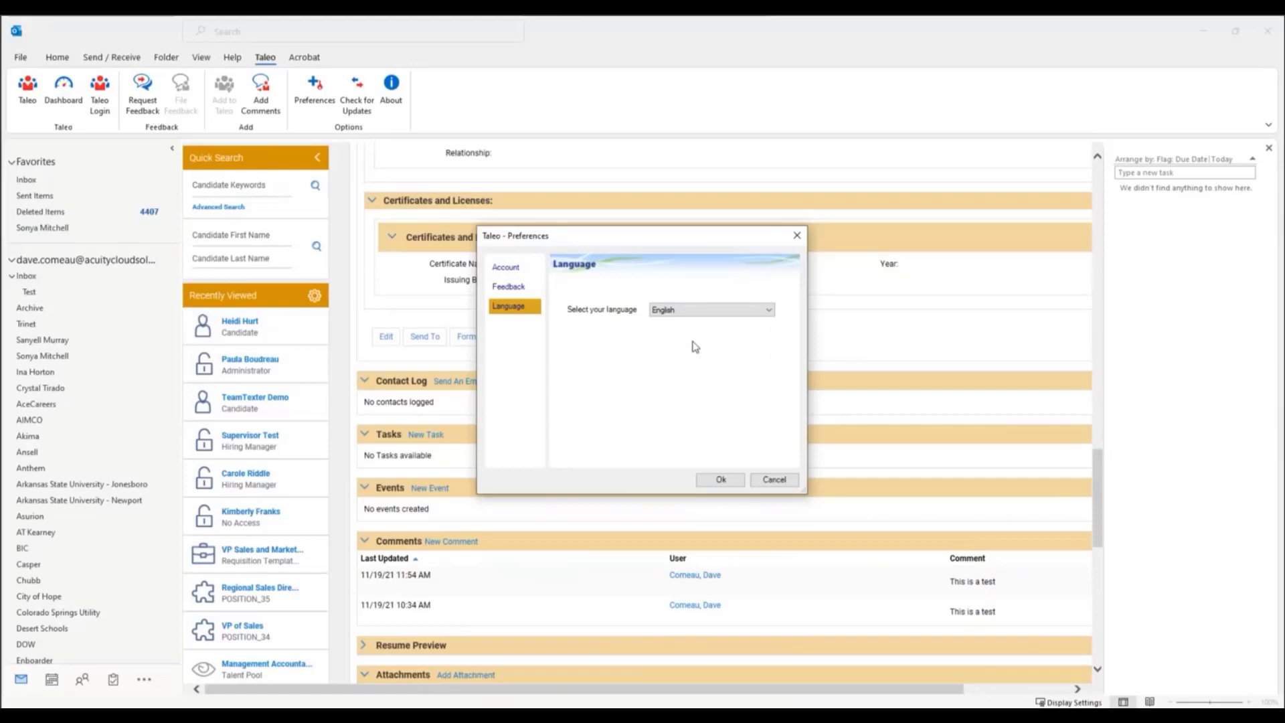
pyautogui.click(775, 479)
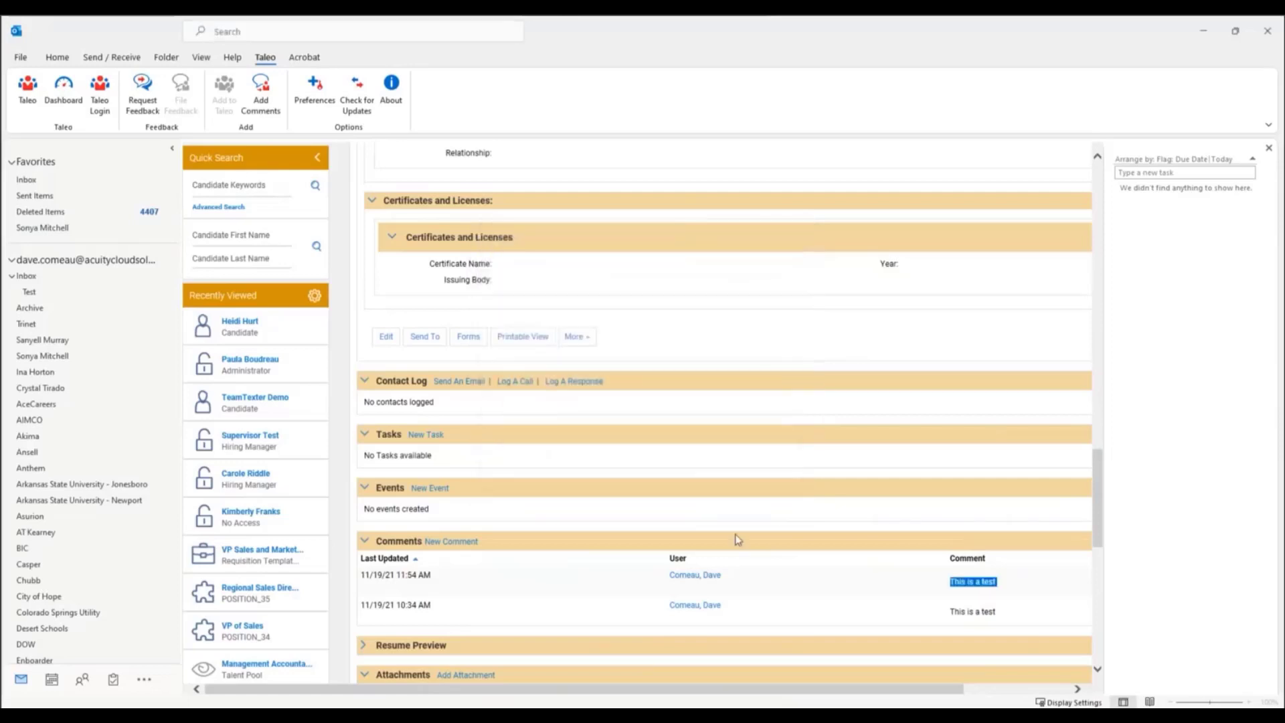